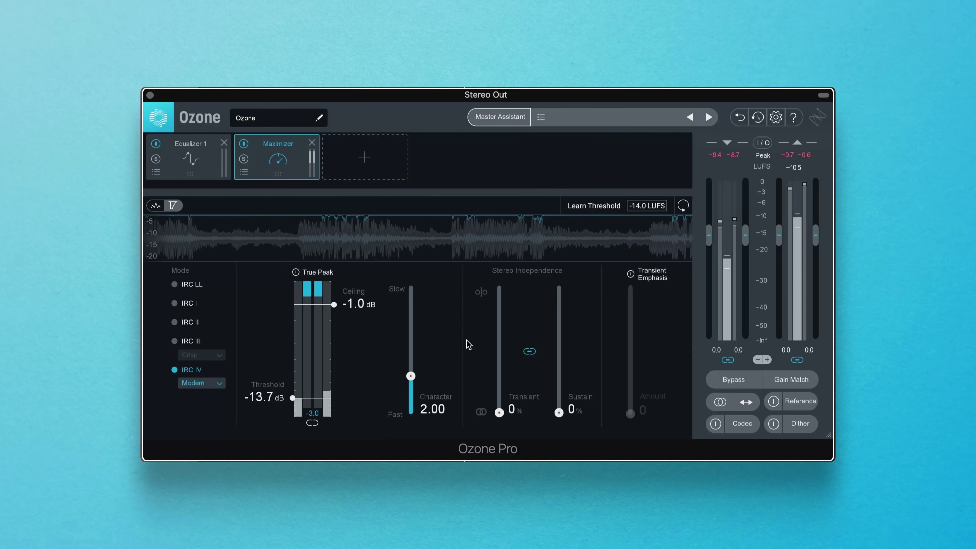
# Open the History window showing only the Initial State, and bring up the IRC IV style choices.
pyautogui.click(758, 117)
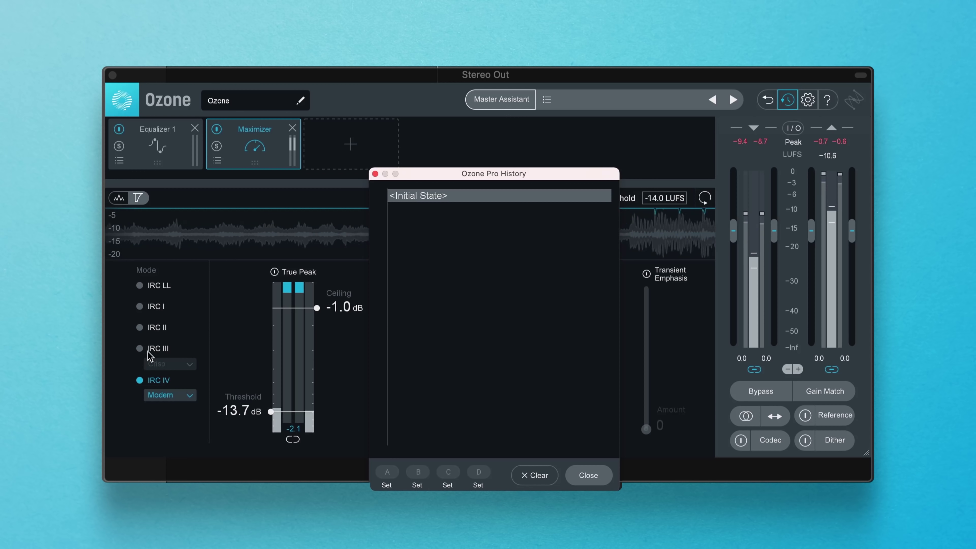
pyautogui.click(190, 398)
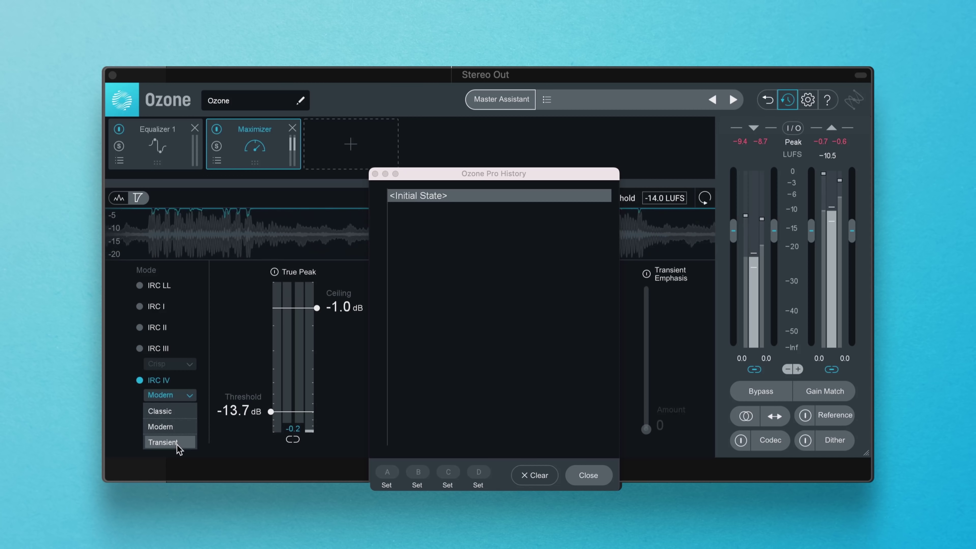
# Switch the Maximizer to IRC III Balanced, then to IRC IV Classic.
pyautogui.click(190, 399)
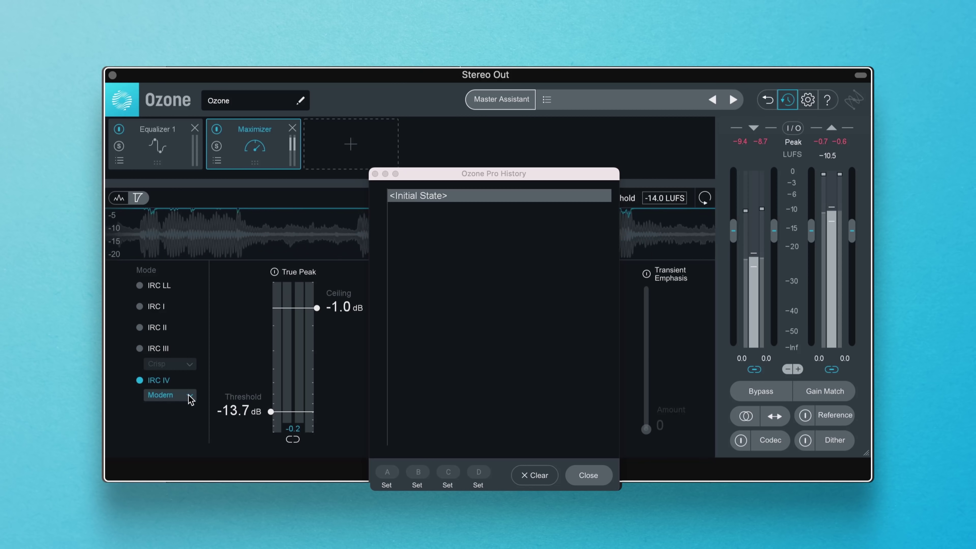
pyautogui.click(141, 349)
pyautogui.click(161, 364)
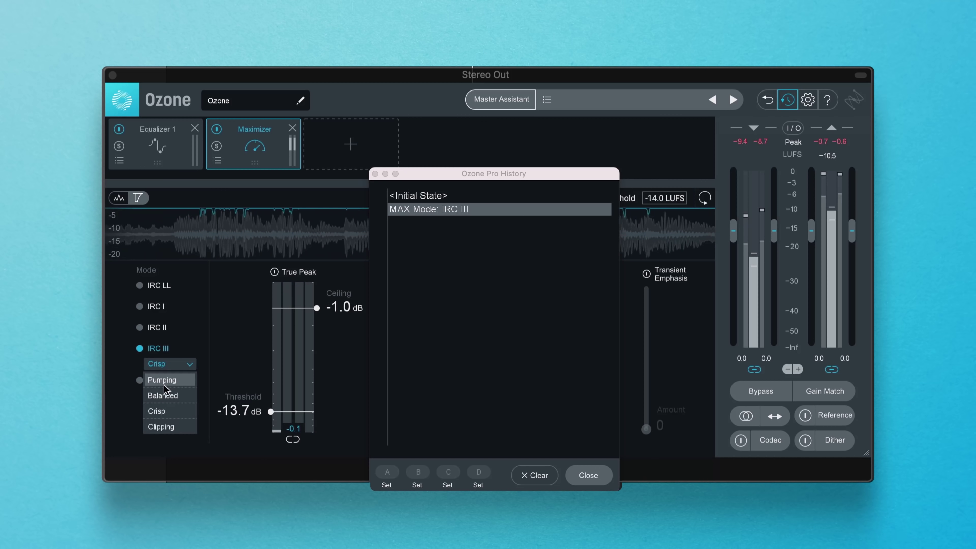
pyautogui.click(164, 396)
pyautogui.click(140, 380)
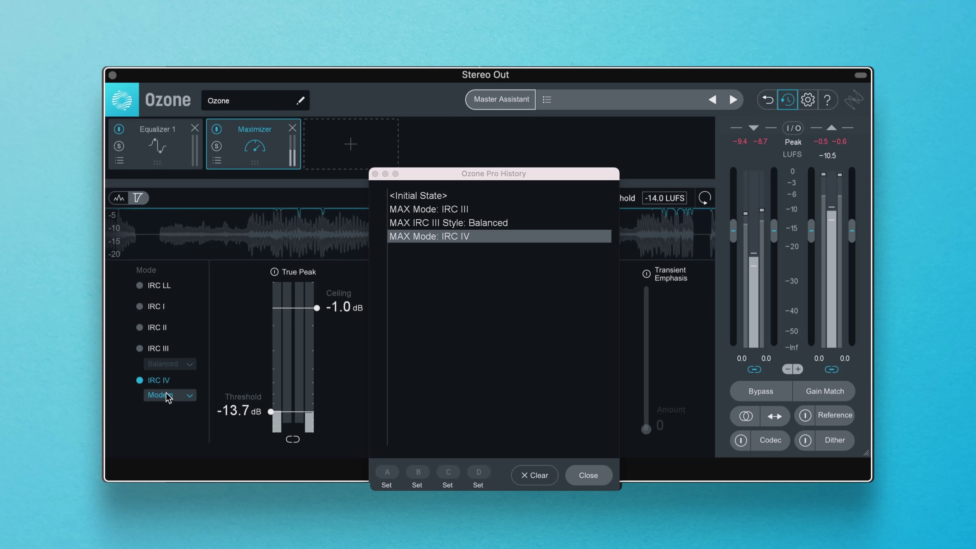
pyautogui.click(166, 395)
pyautogui.click(171, 419)
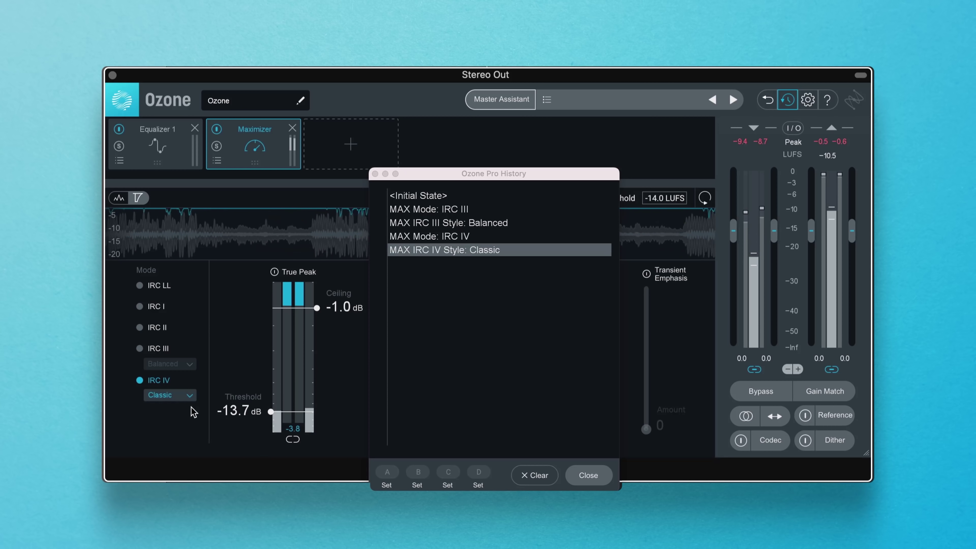
# Store the IRC III, IRC III Balanced and IRC IV history states as snapshots A, B and C.
pyautogui.click(422, 211)
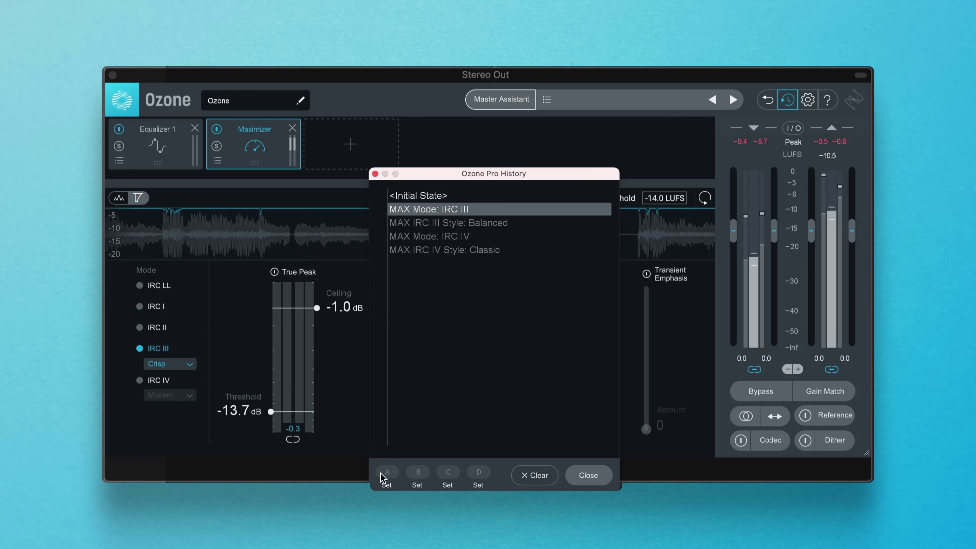
pyautogui.click(387, 485)
pyautogui.click(423, 226)
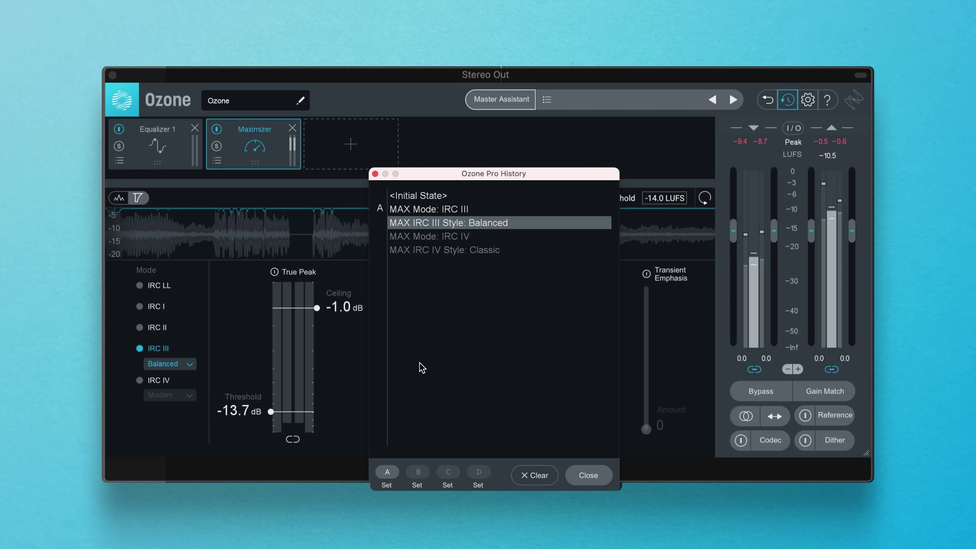
pyautogui.click(417, 484)
pyautogui.click(424, 236)
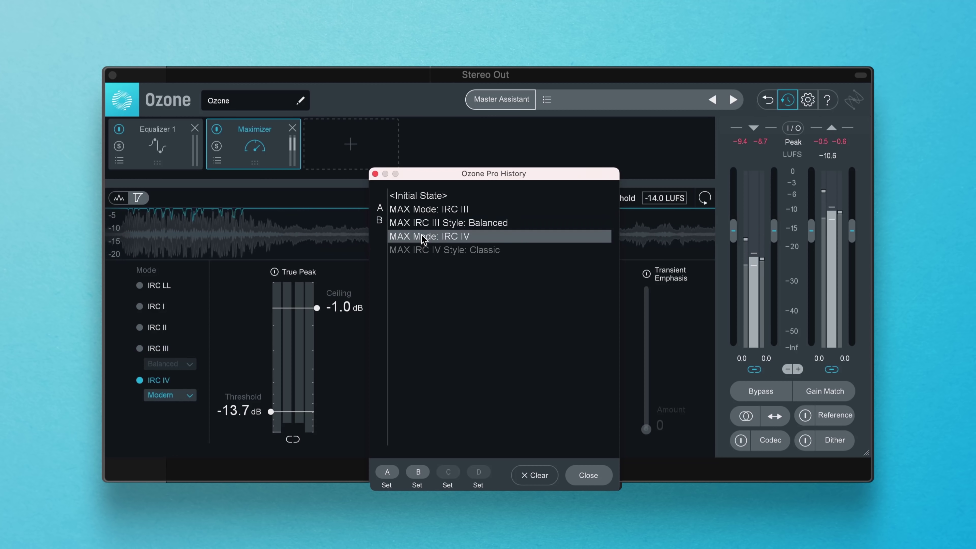
pyautogui.click(448, 484)
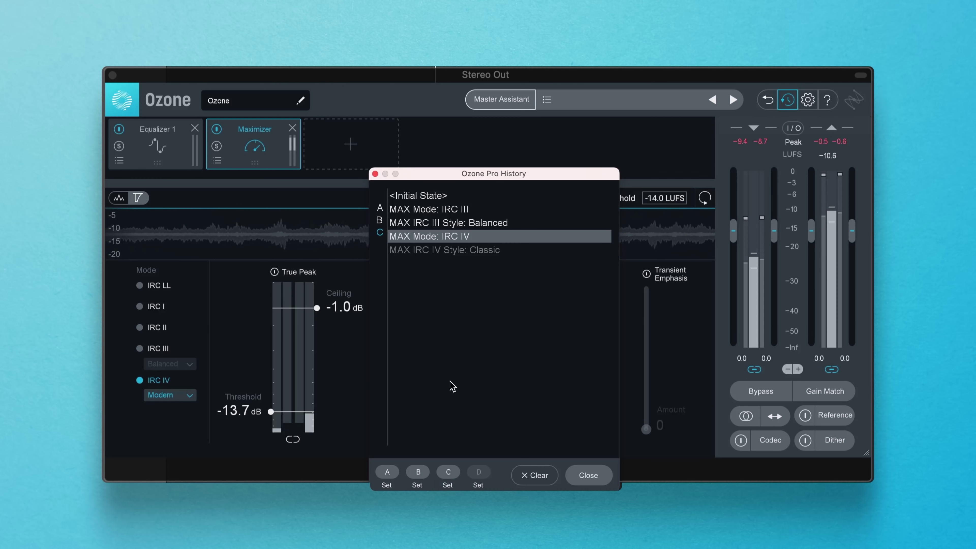
pyautogui.click(451, 251)
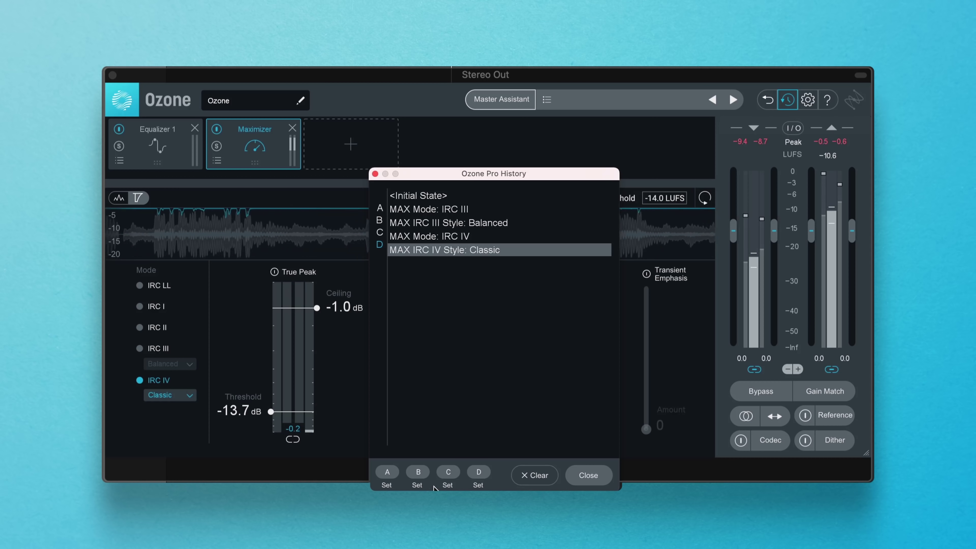
# Recall snapshots A, C, B and D to compare the IRC III and IRC IV Maximizer variants.
pyautogui.click(389, 473)
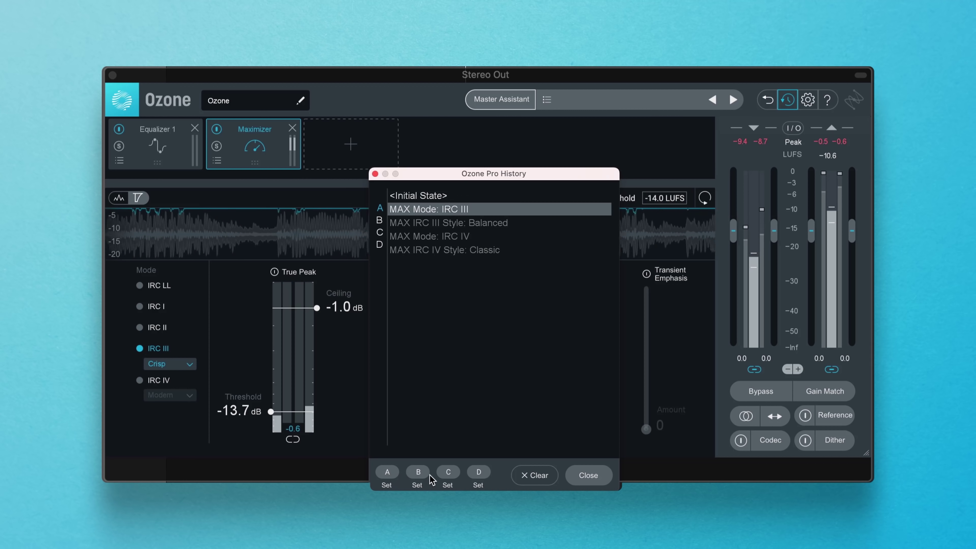
pyautogui.click(448, 474)
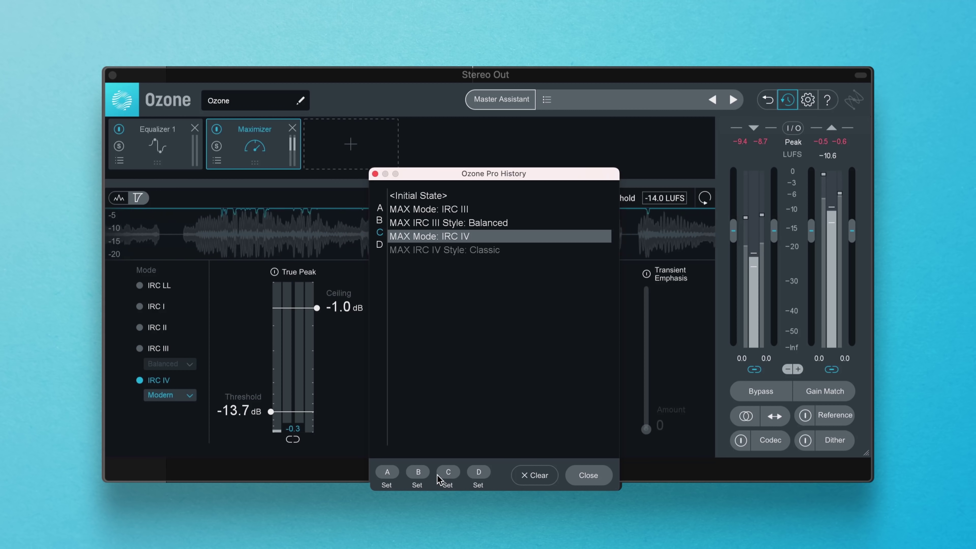
pyautogui.click(418, 474)
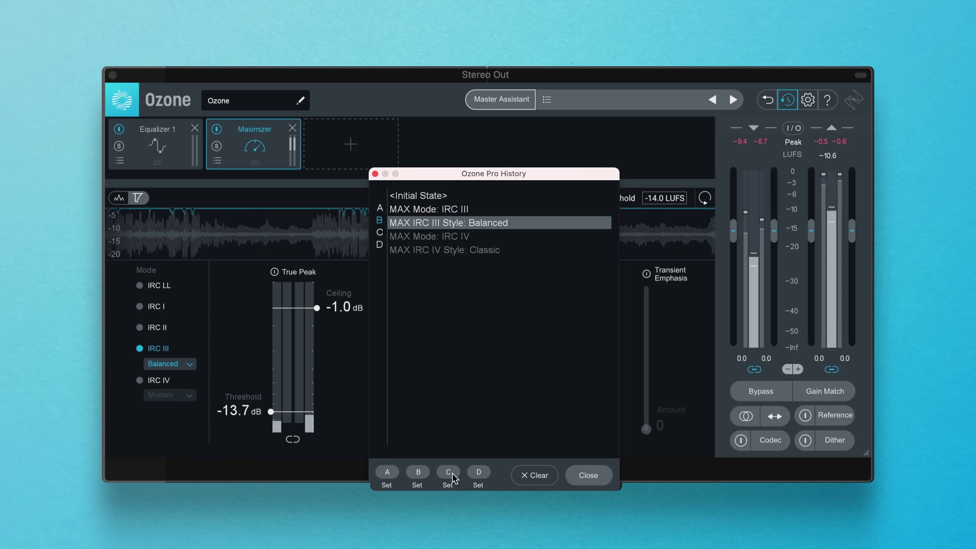
pyautogui.click(478, 473)
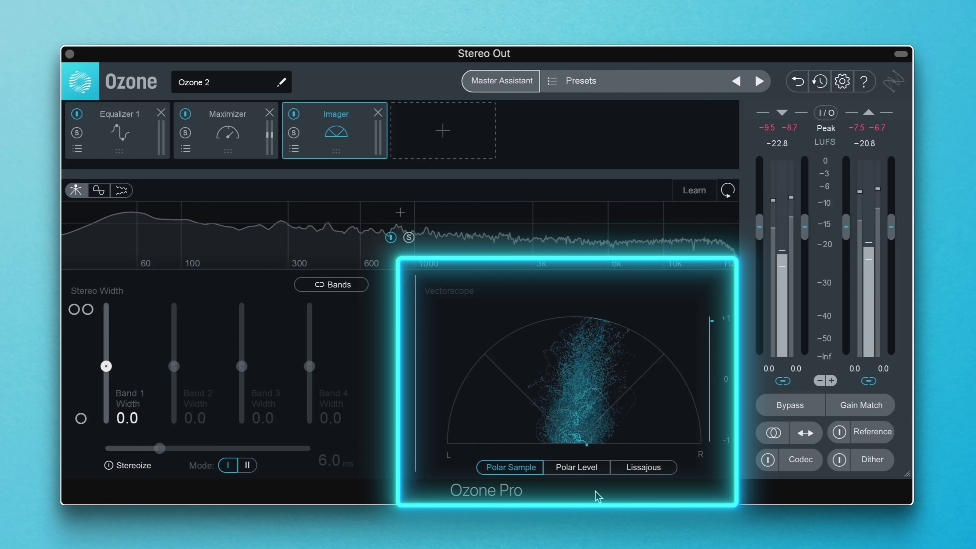
# Set the Imager vectorscope to Lissajous and plot stereo correlation over time in the analyzer.
pyautogui.click(580, 470)
pyautogui.click(638, 470)
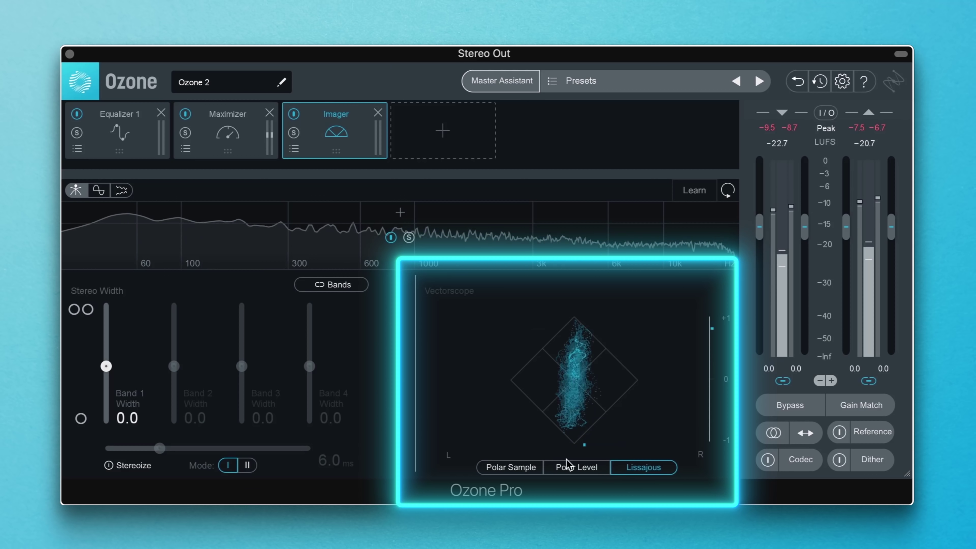
pyautogui.click(103, 195)
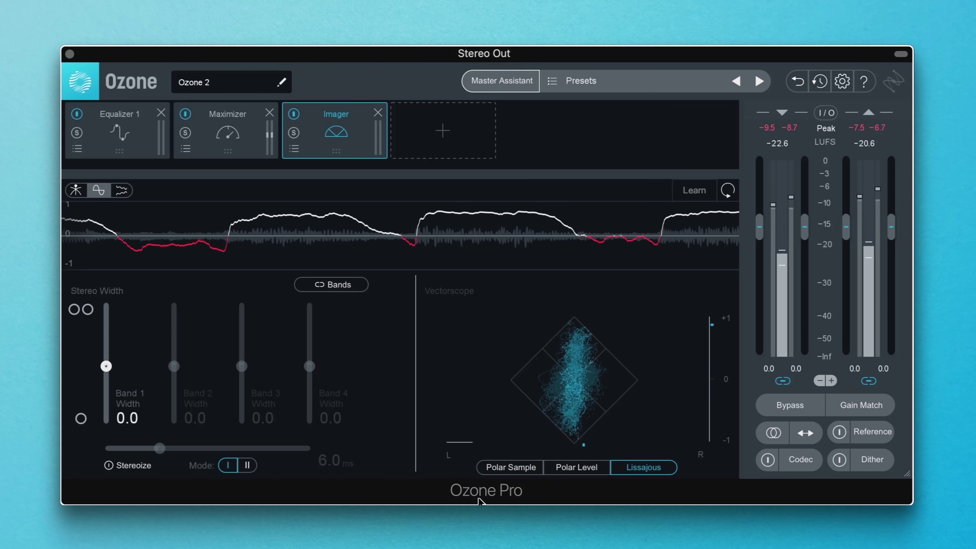
# Check the mix summed to mono using the I/O panel's Mono button.
pyautogui.click(771, 436)
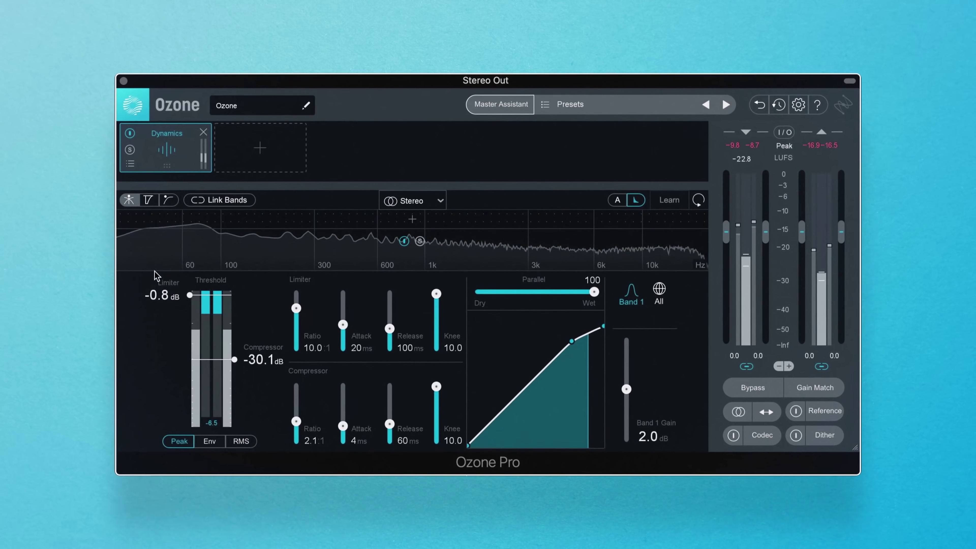
# Reveal the Dynamics sidechain filter options None, Highpass and Tilt above the analyzer.
pyautogui.click(193, 205)
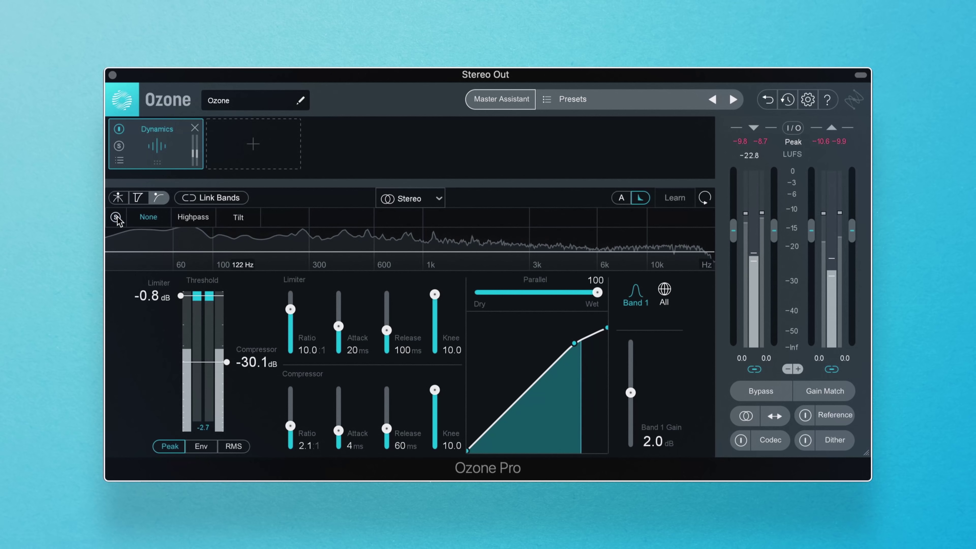
# Try the Highpass sidechain filter, then switch to Tilt with an amount of 65.
pyautogui.click(185, 218)
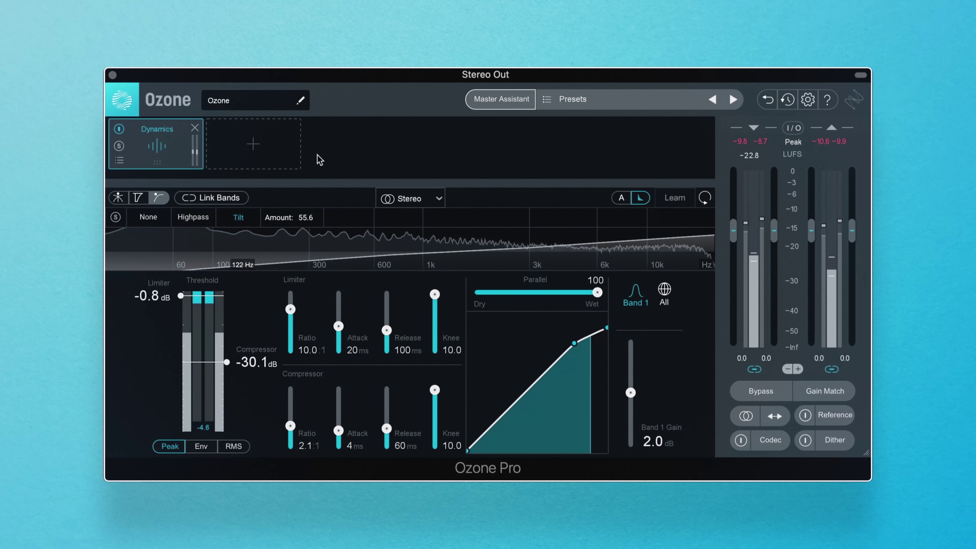
pyautogui.click(304, 218)
pyautogui.doubleClick(304, 218)
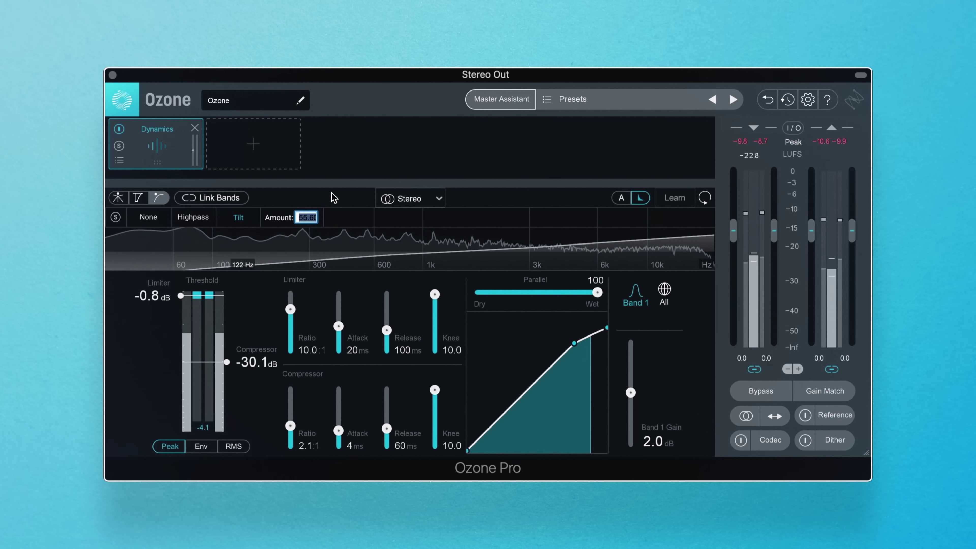
pyautogui.write('65')
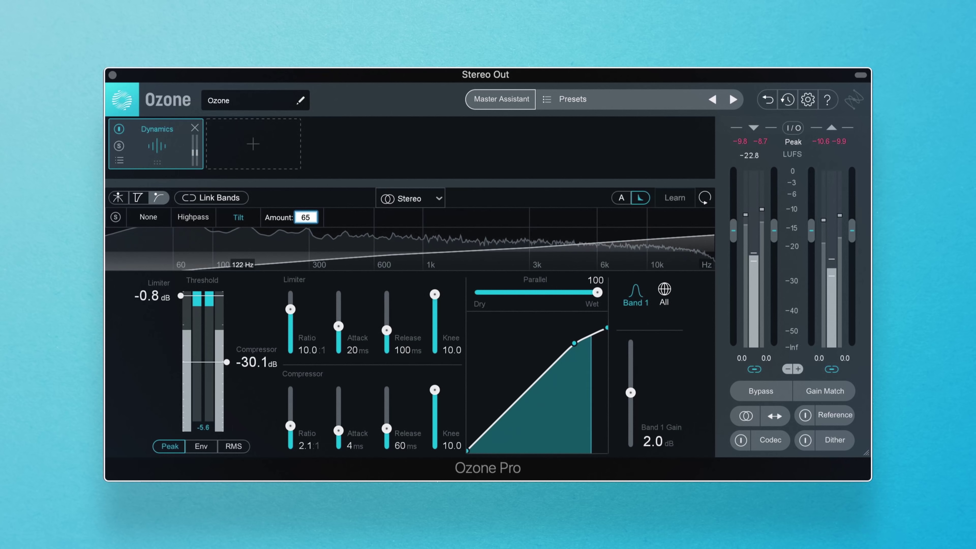
pyautogui.press('Return')
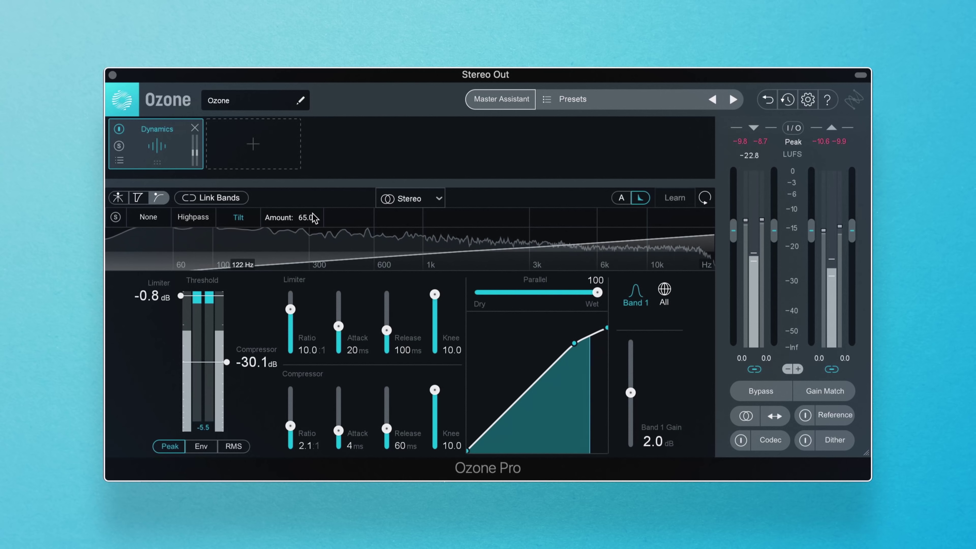
# Lower the tilt amount to 27.0, then switch to a 124 Hz highpass detection filter.
pyautogui.moveTo(312, 221); pyautogui.dragTo(308, 295)
pyautogui.click(193, 217)
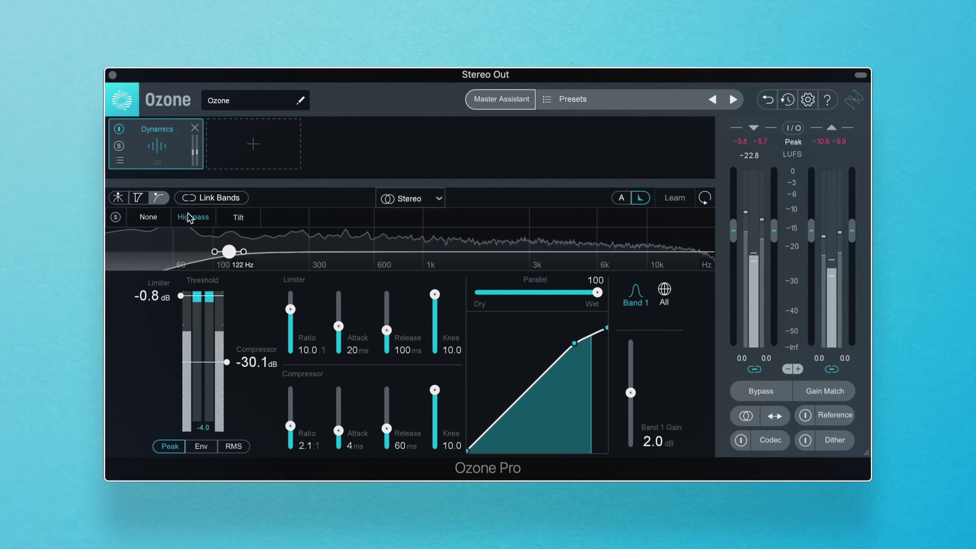
pyautogui.moveTo(227, 251); pyautogui.dragTo(228, 251)
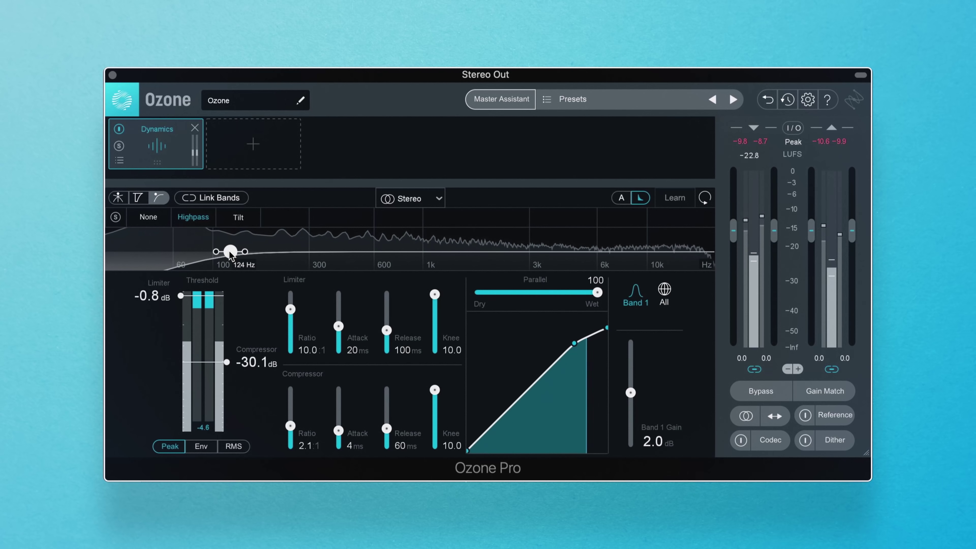
# A/B the 124 Hz highpass against None, leaving the detection filter on None.
pyautogui.click(149, 218)
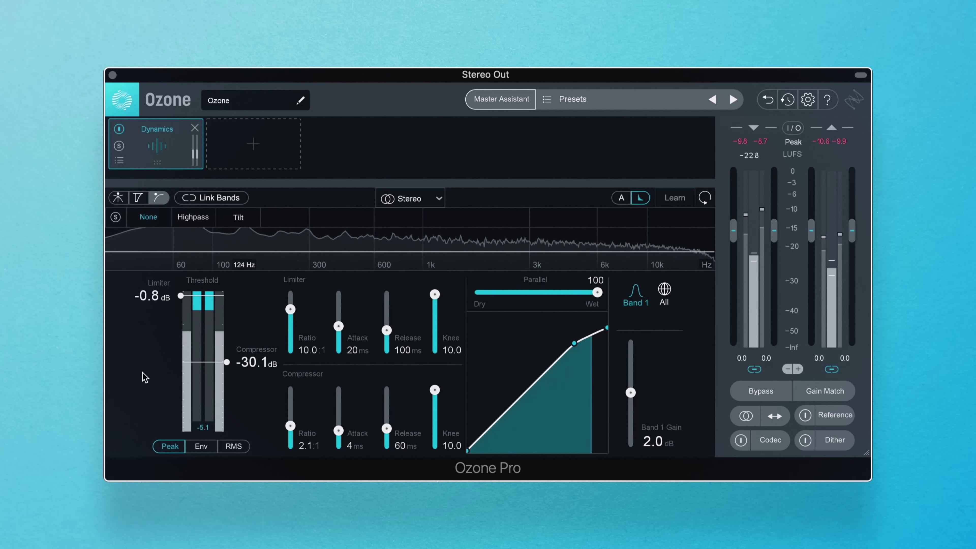
pyautogui.click(184, 218)
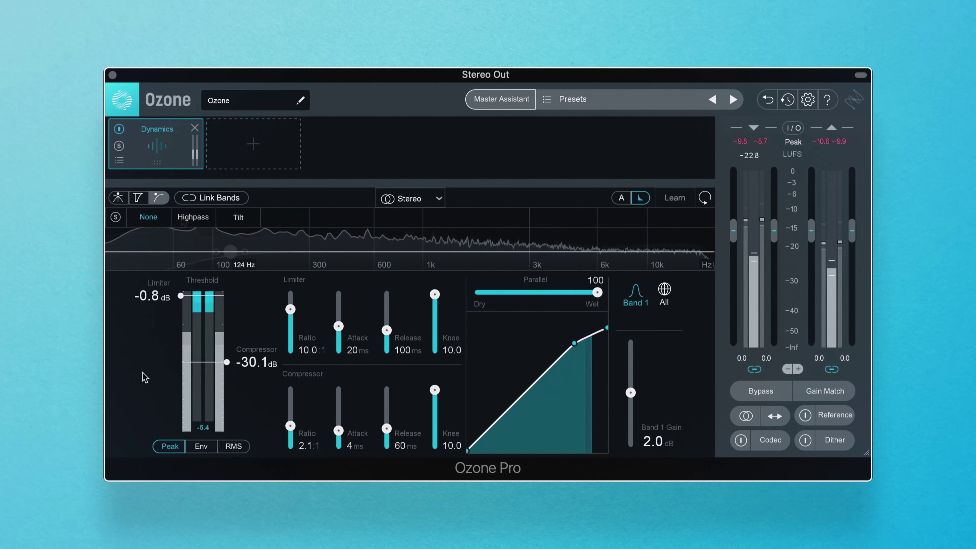
pyautogui.click(149, 221)
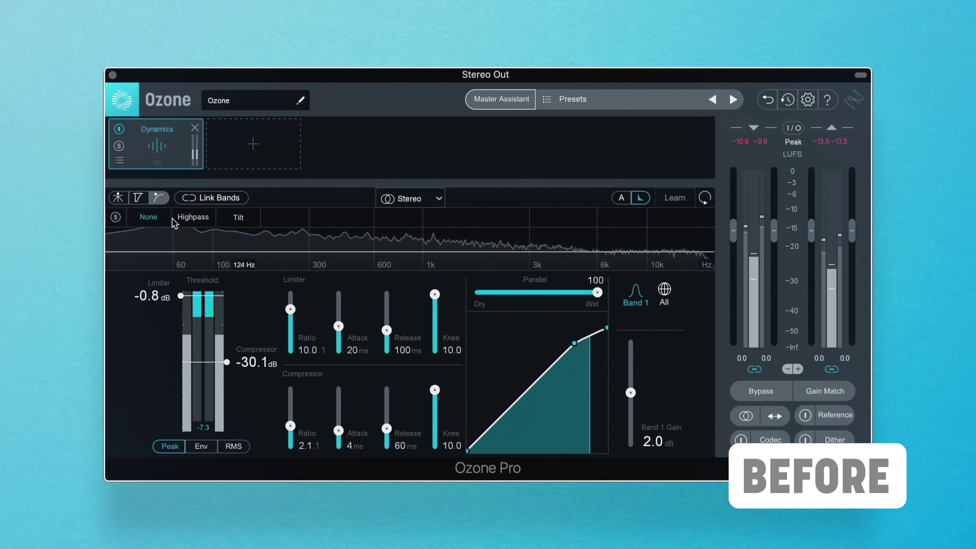
pyautogui.click(191, 219)
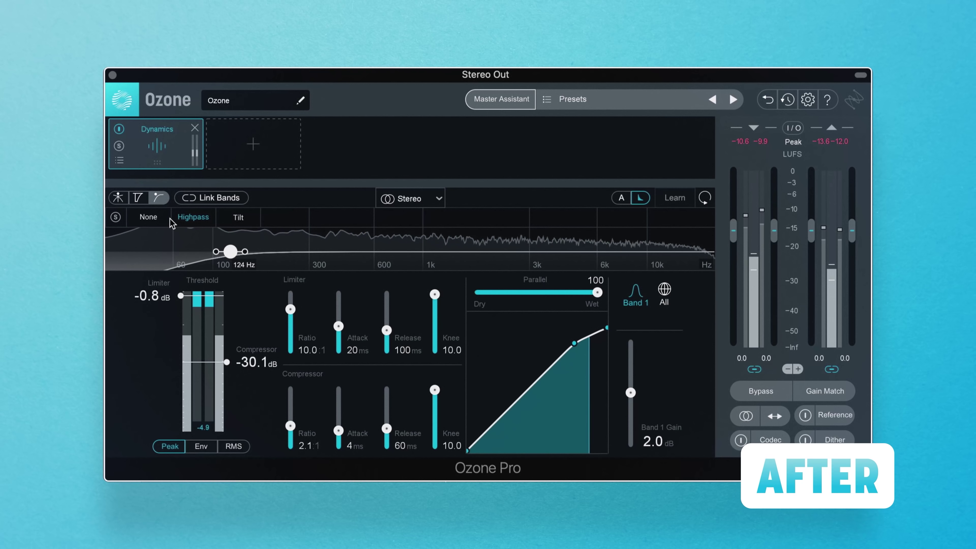
pyautogui.click(151, 219)
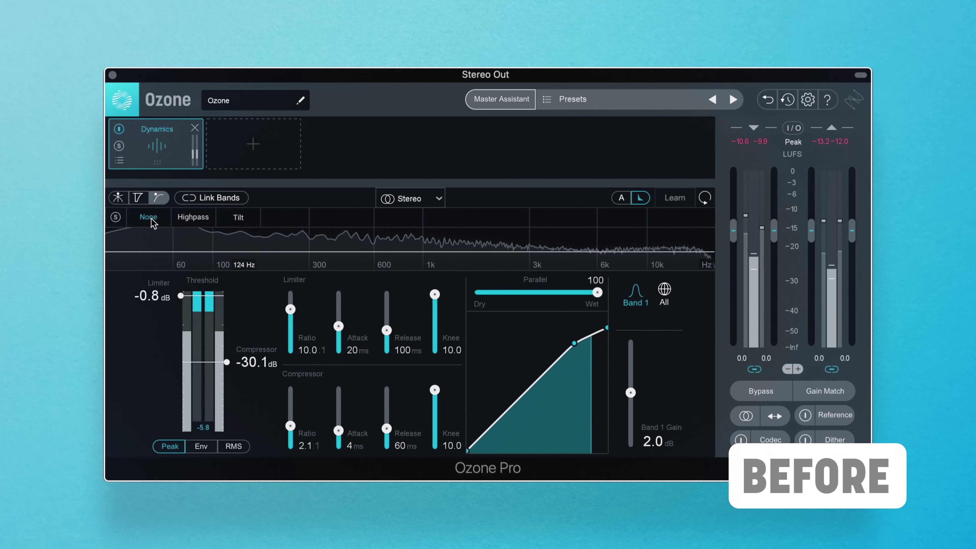
# Add Vintage Comp after Dynamics and raise its filter's low node to 400 Hz.
pyautogui.click(250, 152)
pyautogui.click(255, 372)
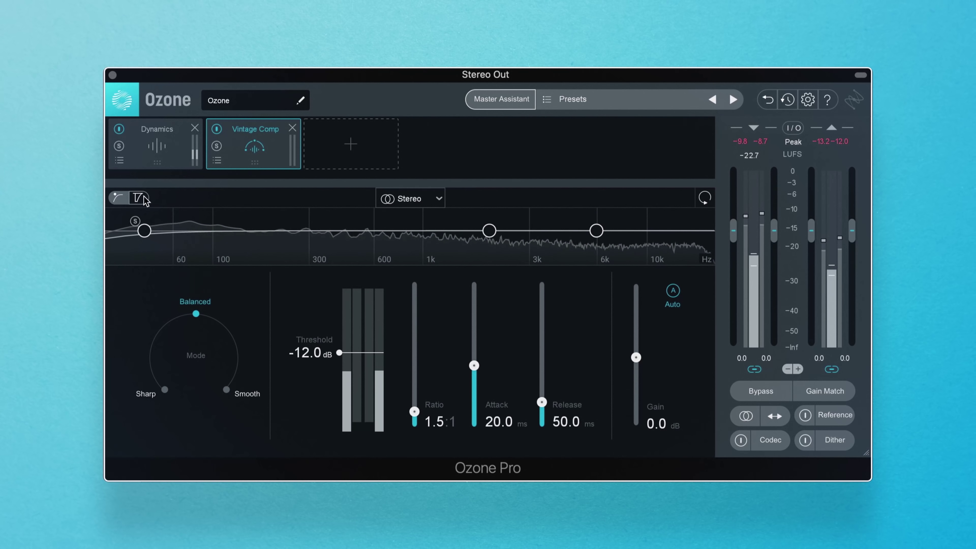
pyautogui.moveTo(142, 232); pyautogui.dragTo(336, 232)
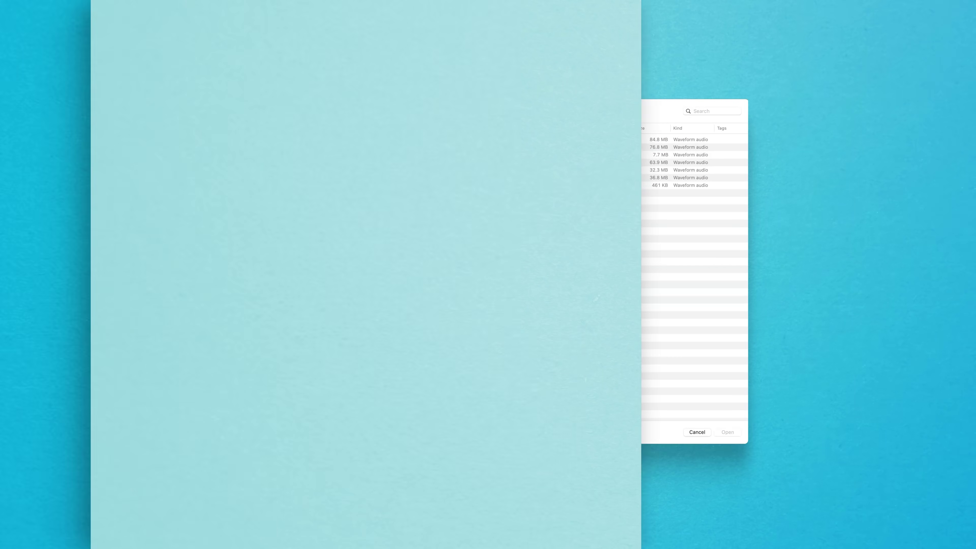
# Load Instrumental Insincere.wav as the reference and audition its C, D and E sections.
pyautogui.click(308, 148)
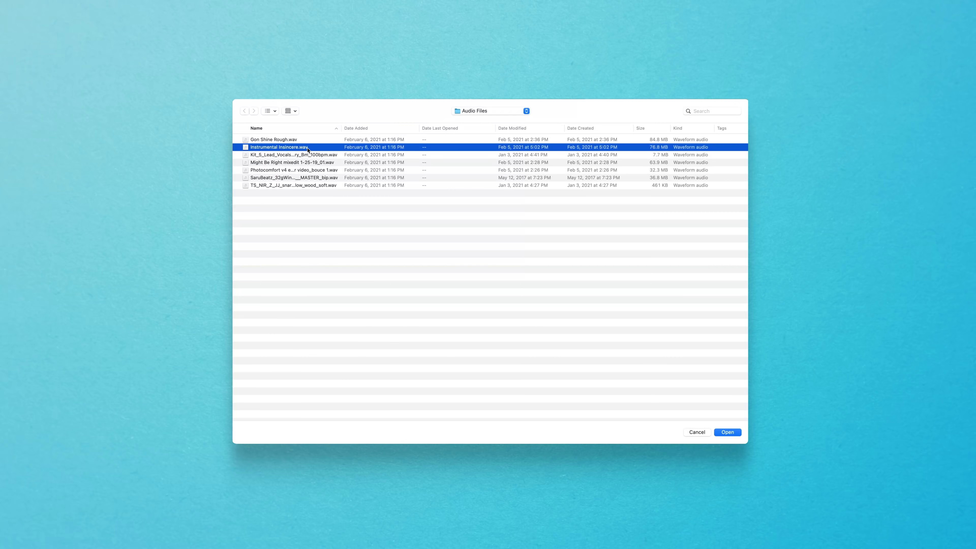
pyautogui.click(728, 432)
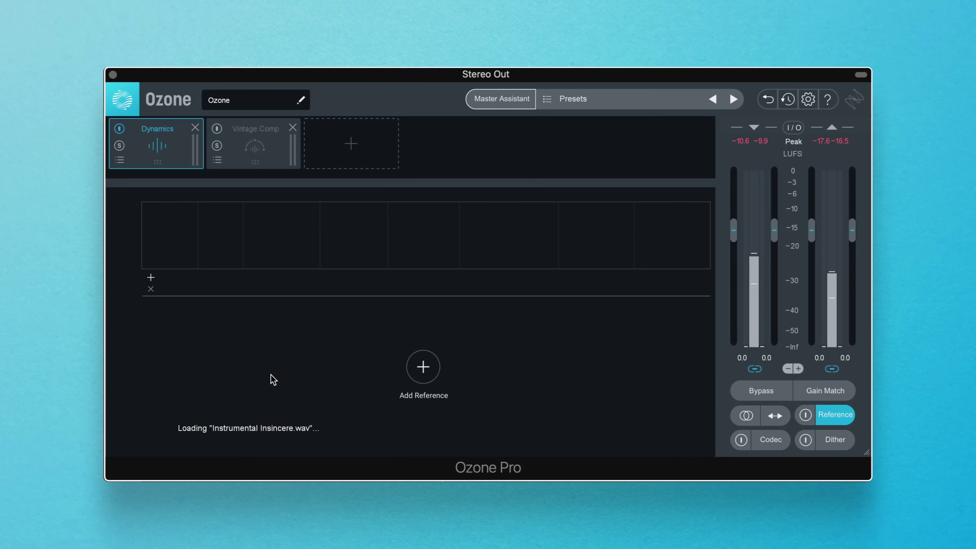
pyautogui.click(238, 352)
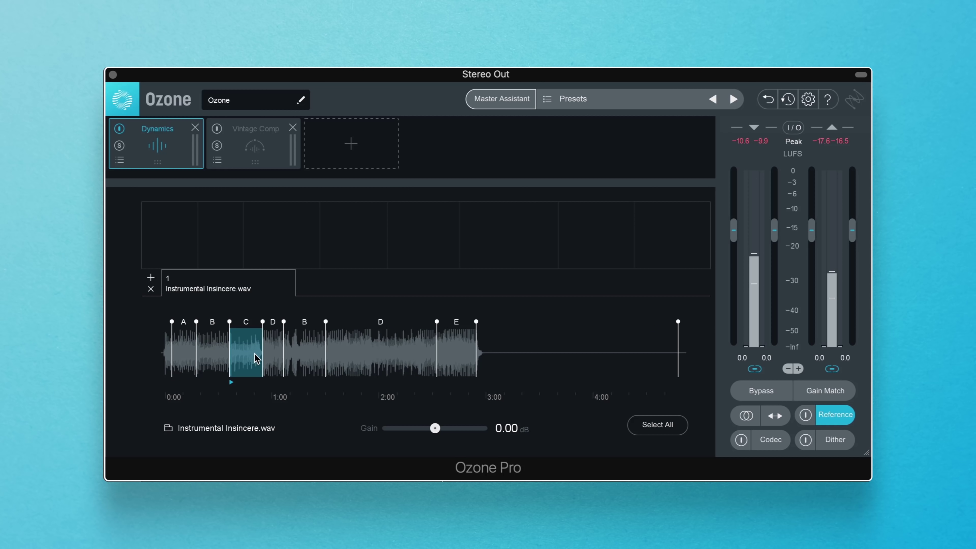
pyautogui.click(275, 359)
pyautogui.click(347, 358)
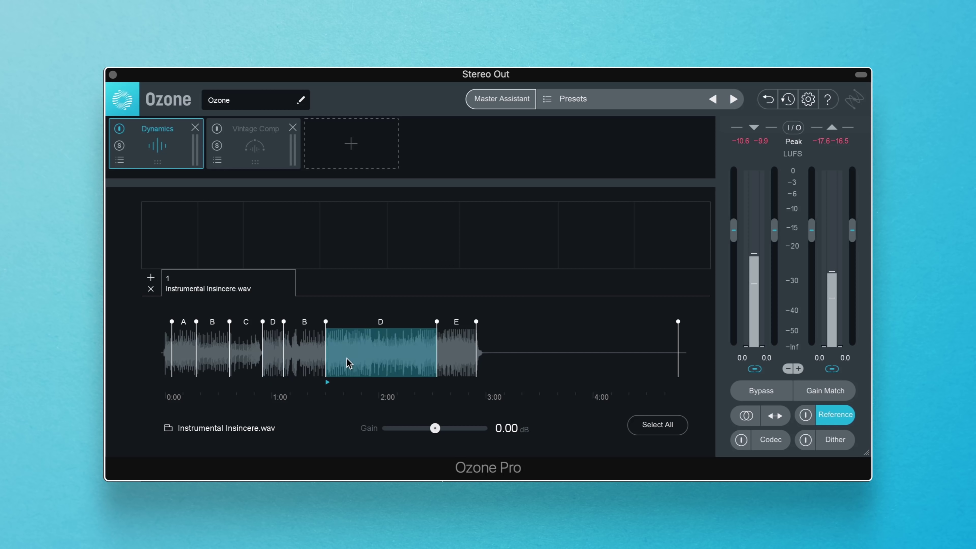
pyautogui.click(454, 360)
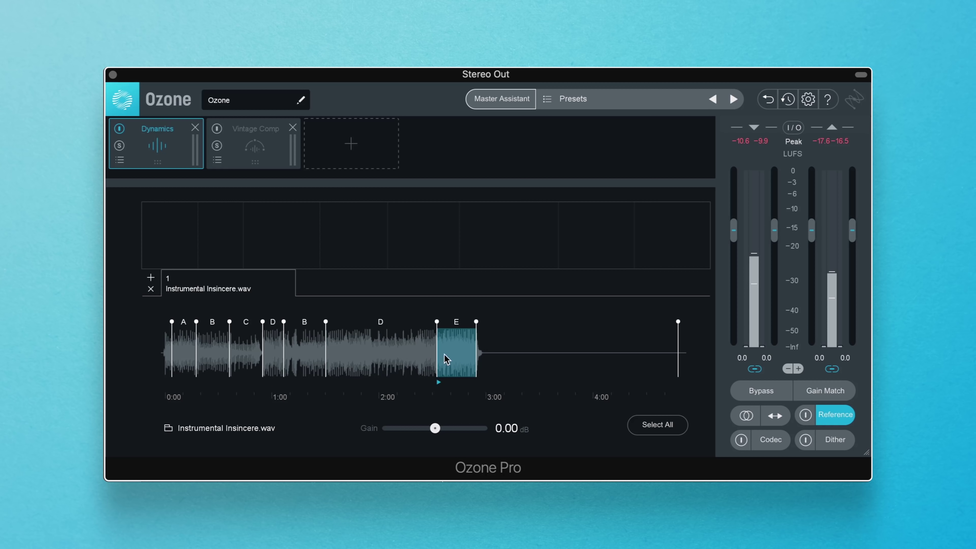
pyautogui.click(271, 357)
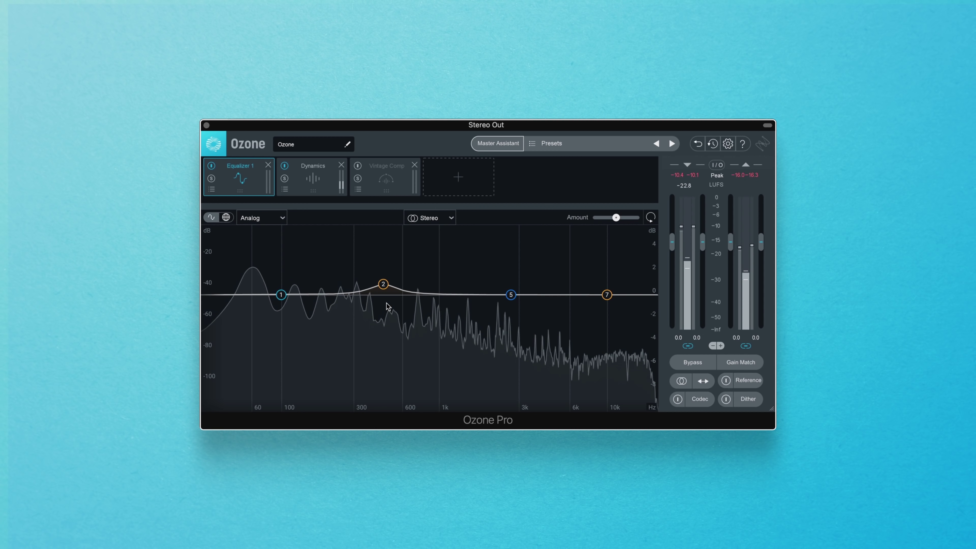
# Boost EQ band 2 to 3.2 dB while sweeping it between roughly 254 and 675 Hz.
pyautogui.moveTo(385, 292); pyautogui.dragTo(384, 275)
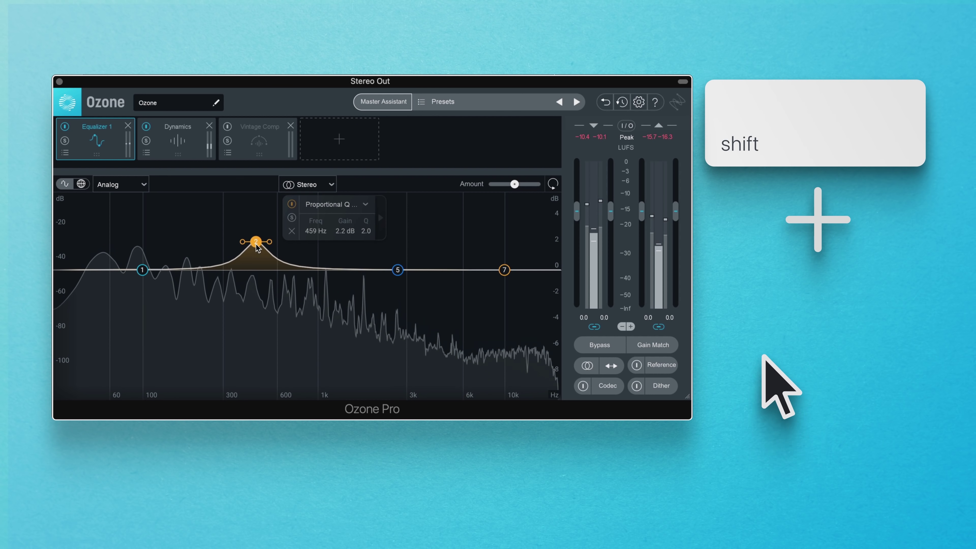
pyautogui.moveTo(257, 247); pyautogui.dragTo(285, 243)
pyautogui.moveTo(277, 294); pyautogui.dragTo(350, 373)
pyautogui.moveTo(349, 248); pyautogui.dragTo(288, 249)
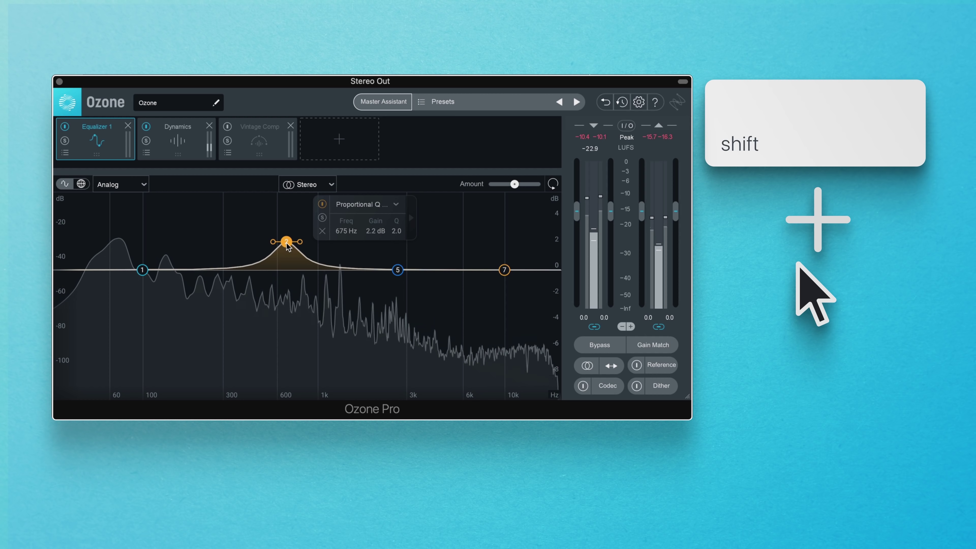
pyautogui.moveTo(287, 245)
pyautogui.mouseDown()
pyautogui.moveTo(284, 330)
pyautogui.moveTo(274, 230)
pyautogui.moveTo(288, 274)
pyautogui.moveTo(282, 319)
pyautogui.moveTo(257, 214)
pyautogui.moveTo(289, 232)
pyautogui.mouseUp()
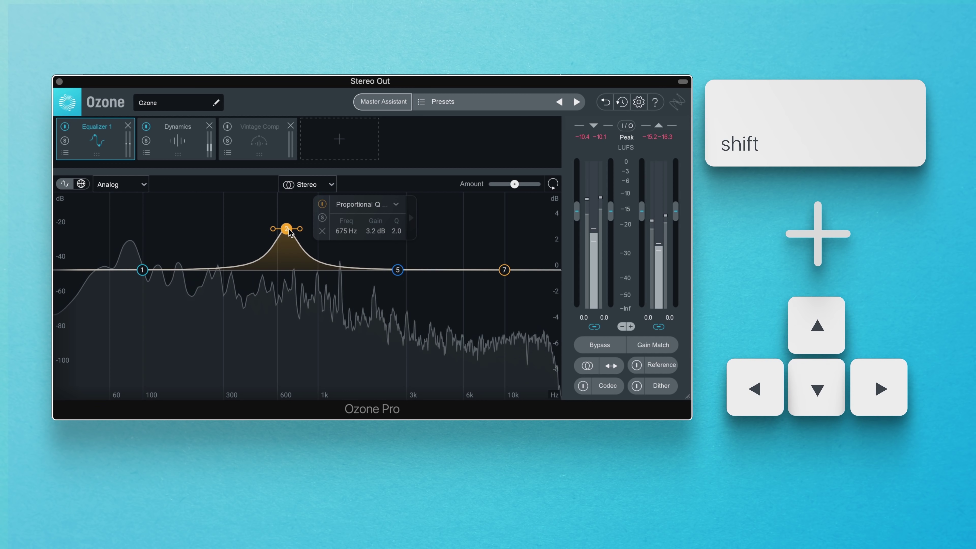
# Step band 2 in coarse frequency increments with Shift+arrows, settling at 298 Hz.
pyautogui.hotkey('shift', 'Left')
pyautogui.hotkey('shift', 'Left')
pyautogui.hotkey('shift', 'Left')
pyautogui.hotkey('shift', 'Left')
pyautogui.hotkey('shift', 'Left')
pyautogui.hotkey('shift', 'Left')
pyautogui.hotkey('shift', 'Left')
pyautogui.hotkey('shift', 'Left')
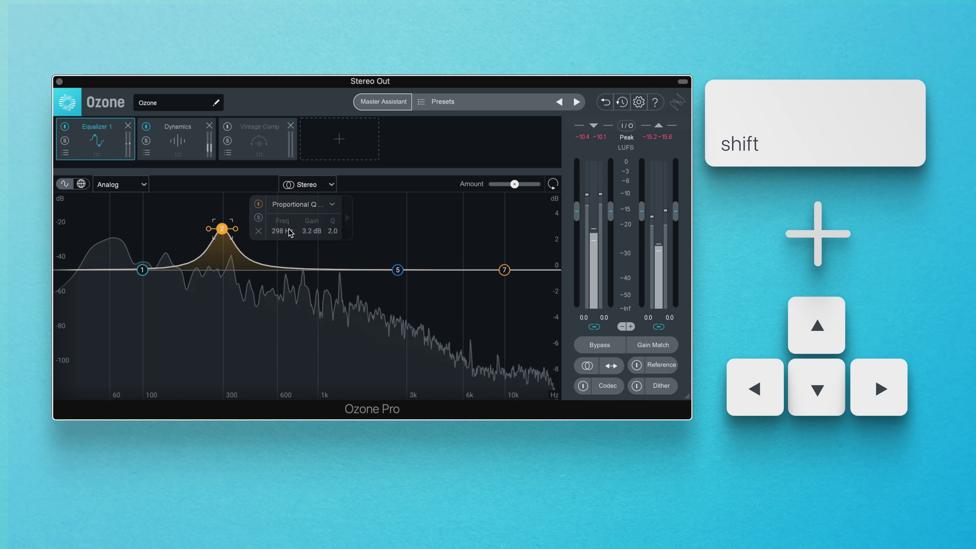
pyautogui.hotkey('shift', 'Left')
pyautogui.hotkey('shift', 'Left')
pyautogui.hotkey('shift', 'Right')
pyautogui.hotkey('shift', 'Right')
pyautogui.hotkey('shift', 'Right')
pyautogui.hotkey('shift', 'Right')
pyautogui.hotkey('shift', 'Right')
pyautogui.hotkey('shift', 'Right')
pyautogui.hotkey('shift', 'Right')
pyautogui.hotkey('shift', 'Right')
pyautogui.hotkey('shift', 'Right')
pyautogui.hotkey('shift', 'Right')
pyautogui.hotkey('shift', 'Right')
pyautogui.hotkey('shift', 'Right')
pyautogui.hotkey('shift', 'Right')
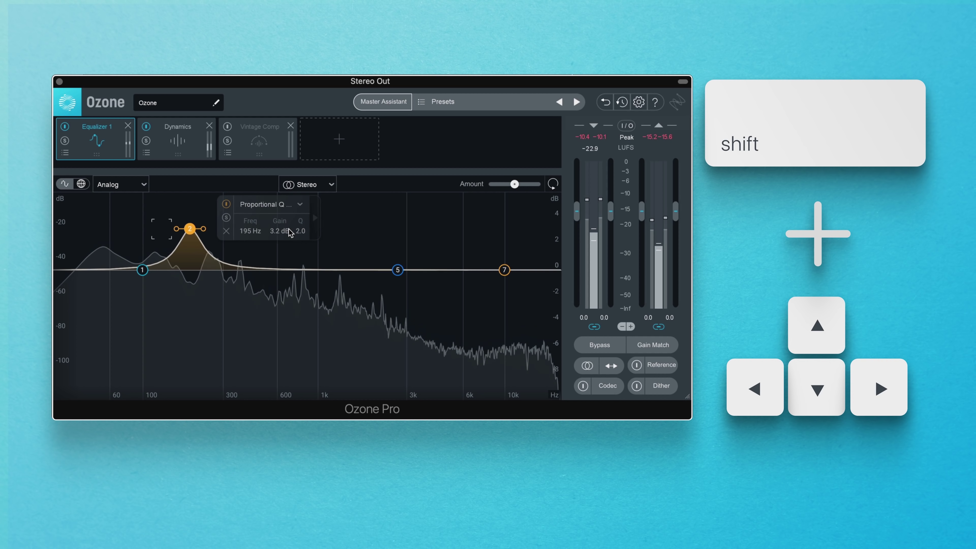
pyautogui.hotkey('shift', 'Right')
pyautogui.hotkey('shift', 'Right')
pyautogui.hotkey('shift', 'Right')
pyautogui.hotkey('shift', 'Right')
pyautogui.hotkey('shift', 'Right')
pyautogui.hotkey('shift', 'Right')
pyautogui.hotkey('shift', 'Left')
pyautogui.hotkey('shift', 'Left')
pyautogui.hotkey('shift', 'Left')
pyautogui.hotkey('shift', 'Left')
pyautogui.hotkey('shift', 'Left')
pyautogui.hotkey('shift', 'Left')
pyautogui.hotkey('shift', 'Left')
pyautogui.hotkey('shift', 'Left')
pyautogui.hotkey('shift', 'Left')
pyautogui.hotkey('shift', 'Left')
pyautogui.hotkey('shift', 'Left')
pyautogui.hotkey('shift', 'Left')
pyautogui.hotkey('shift', 'Left')
pyautogui.hotkey('shift', 'Left')
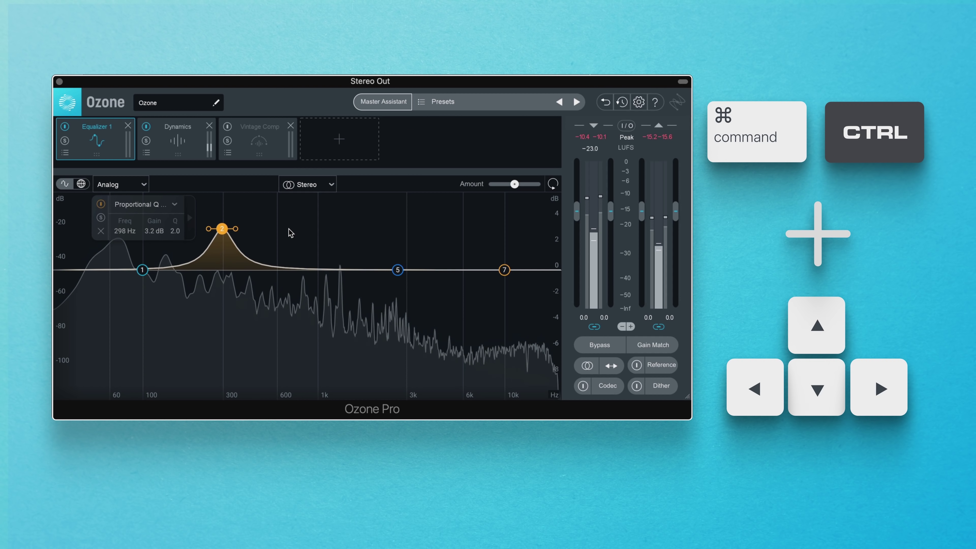
# Fine-nudge band 2 with Ctrl+arrows through 300 and 318 Hz to 349 Hz at 4.1 dB.
pyautogui.press('super+Left')
pyautogui.press('super+Left')
pyautogui.press('super+Left')
pyautogui.press('super+Left')
pyautogui.press('super+Left')
pyautogui.press('super+Down')
pyautogui.press('super+Down')
pyautogui.press('super+Right')
pyautogui.press('super+Right')
pyautogui.press('super+Right')
pyautogui.press('super+Right')
pyautogui.press('super+Right')
pyautogui.press('super+Right')
pyautogui.press('super+Right')
pyautogui.press('super+Up')
pyautogui.press('super+Up')
pyautogui.press('super+Up')
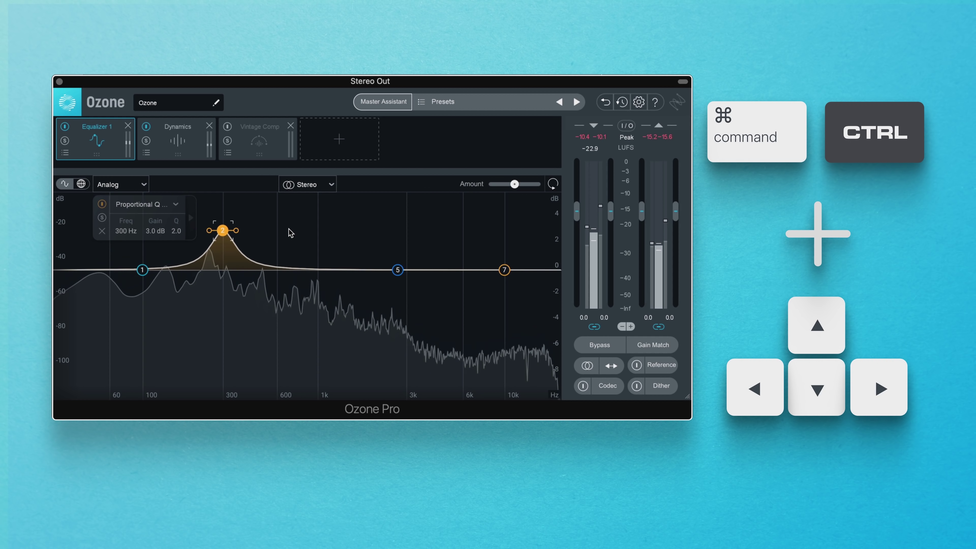
pyautogui.press('super+Right')
pyautogui.press('super+Right')
pyautogui.press('super+Right')
pyautogui.press('super+Right')
pyautogui.press('super+Right')
pyautogui.press('super+Right')
pyautogui.press('super+Right')
pyautogui.press('super+Right')
pyautogui.press('super+Right')
pyautogui.press('super+Right')
pyautogui.press('super+Right')
pyautogui.press('super+Right')
pyautogui.press('super+Right')
pyautogui.press('super+Right')
pyautogui.press('super+Right')
pyautogui.press('super+Right')
pyautogui.press('super+Right')
pyautogui.press('super+Right')
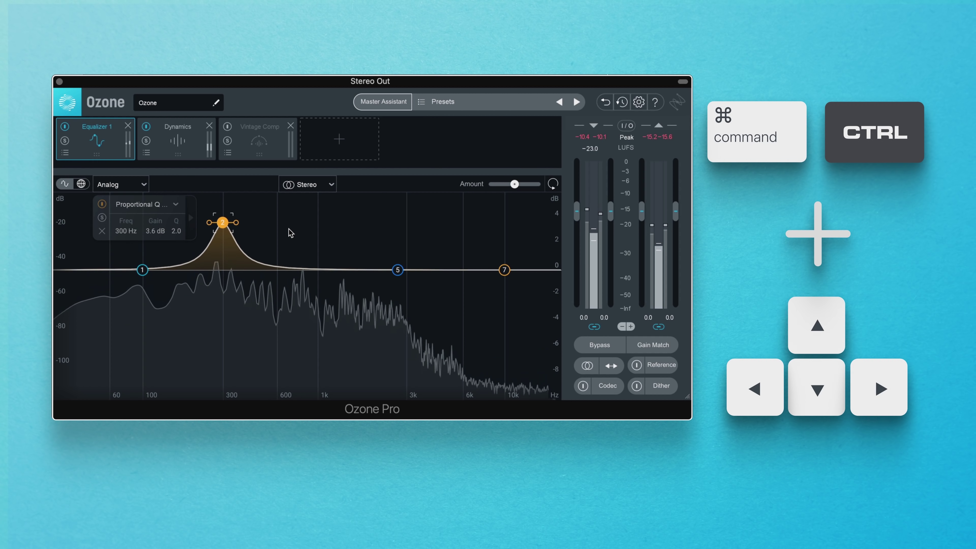
pyautogui.press('super+Up')
pyautogui.press('super+Up')
pyautogui.press('super+Up')
pyautogui.press('super+Right')
pyautogui.press('super+Right')
pyautogui.press('super+Right')
pyautogui.press('super+Right')
pyautogui.press('super+Right')
pyautogui.press('super+Right')
pyautogui.press('super+Right')
pyautogui.press('super+Right')
pyautogui.press('super+Right')
pyautogui.press('super+Right')
pyautogui.press('super+Right')
pyautogui.press('super+Right')
pyautogui.press('super+Right')
pyautogui.press('super+Right')
pyautogui.press('super+Right')
pyautogui.press('super+Right')
pyautogui.press('super+Right')
pyautogui.press('super+Right')
pyautogui.press('super+Right')
pyautogui.press('super+Right')
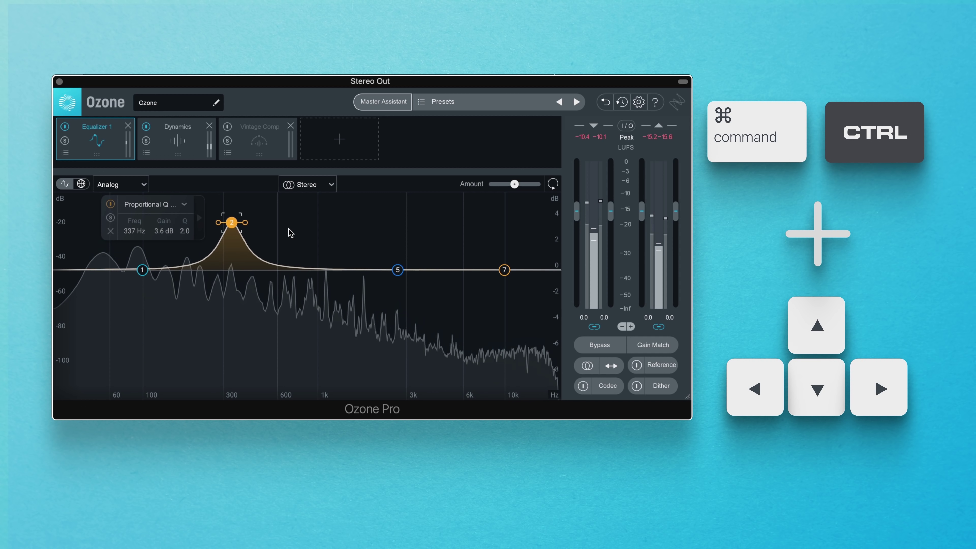
pyautogui.press('super+Down')
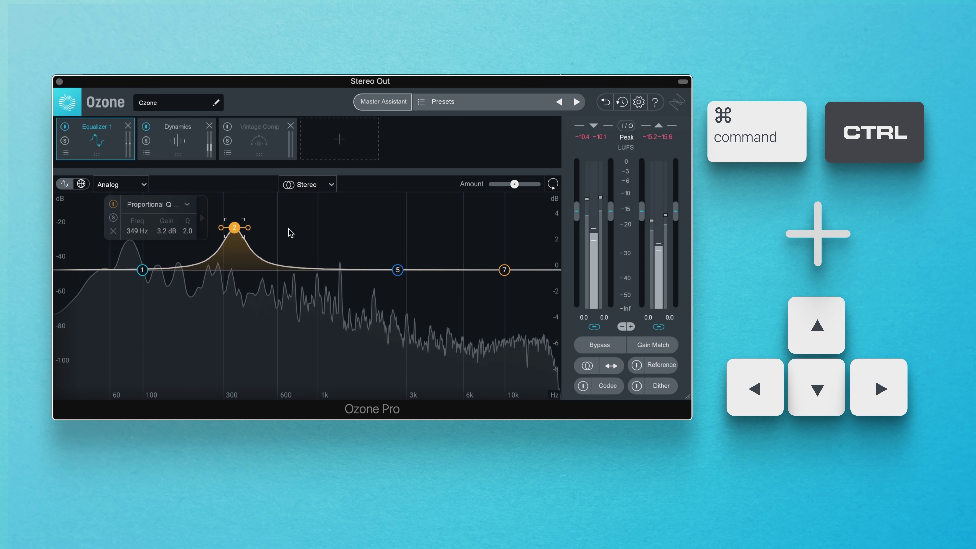
pyautogui.press('super+Up')
pyautogui.press('super+Up')
pyautogui.press('super+Up')
pyautogui.press('super+Up')
pyautogui.press('super+Up')
pyautogui.press('super+Up')
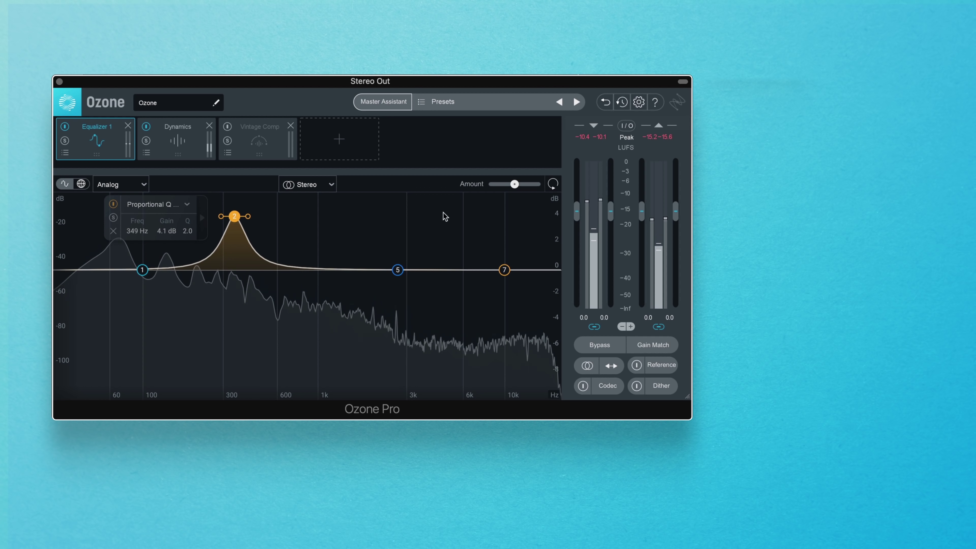
pyautogui.moveTo(484, 211); pyautogui.dragTo(420, 220)
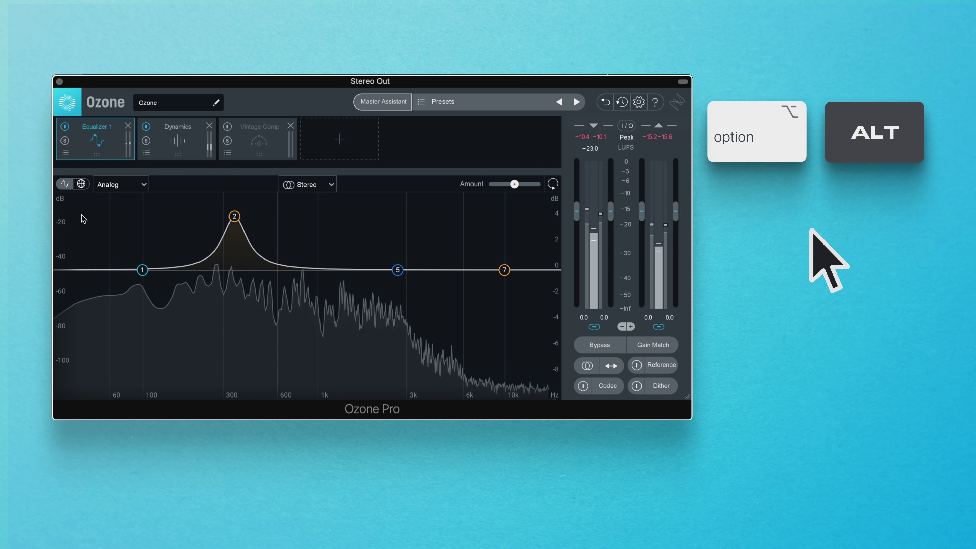
pyautogui.moveTo(79, 209); pyautogui.dragTo(364, 207)
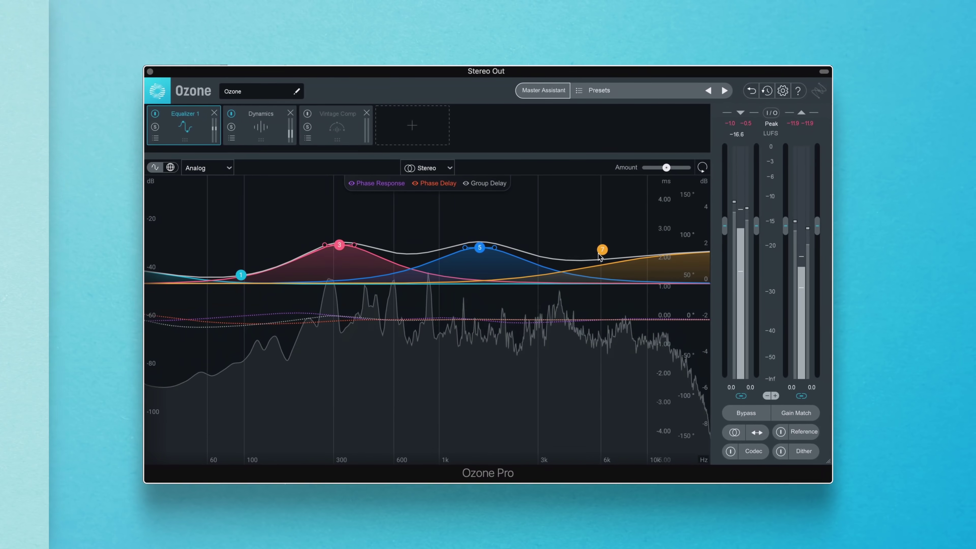
# Raise the whole EQ curve, move band 3, and add a 2.6 dB band near 3770 Hz.
pyautogui.moveTo(599, 255)
pyautogui.mouseDown()
pyautogui.moveTo(594, 225)
pyautogui.moveTo(600, 243)
pyautogui.mouseUp()
pyautogui.moveTo(216, 264); pyautogui.dragTo(219, 241)
pyautogui.click(324, 209)
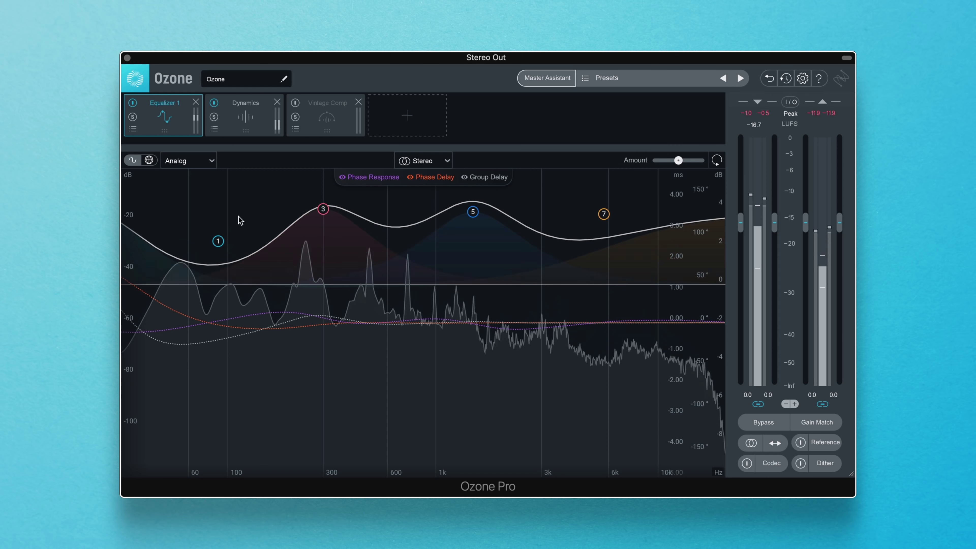
pyautogui.moveTo(323, 209)
pyautogui.mouseDown()
pyautogui.moveTo(425, 212)
pyautogui.moveTo(263, 217)
pyautogui.moveTo(312, 216)
pyautogui.mouseUp()
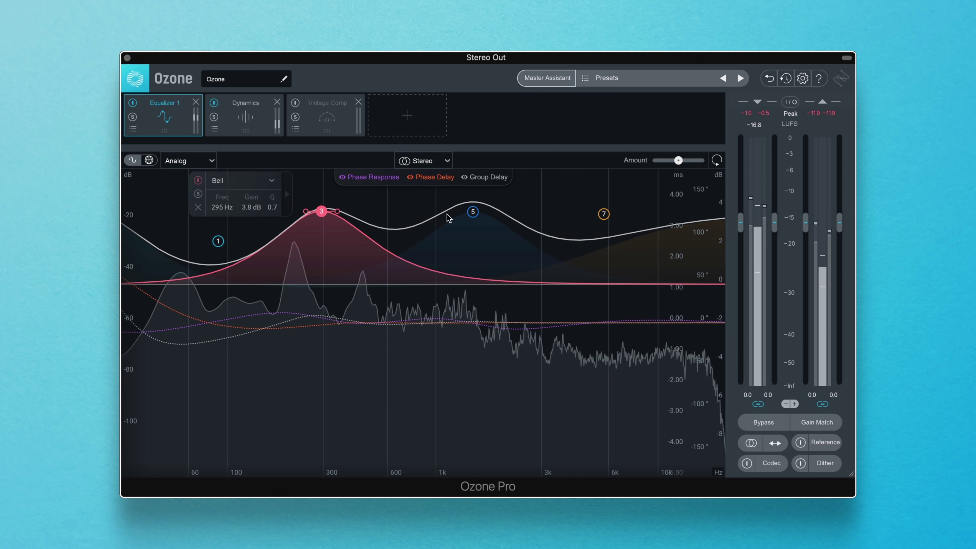
pyautogui.moveTo(547, 236)
pyautogui.mouseDown()
pyautogui.moveTo(549, 331)
pyautogui.moveTo(562, 236)
pyautogui.mouseUp()
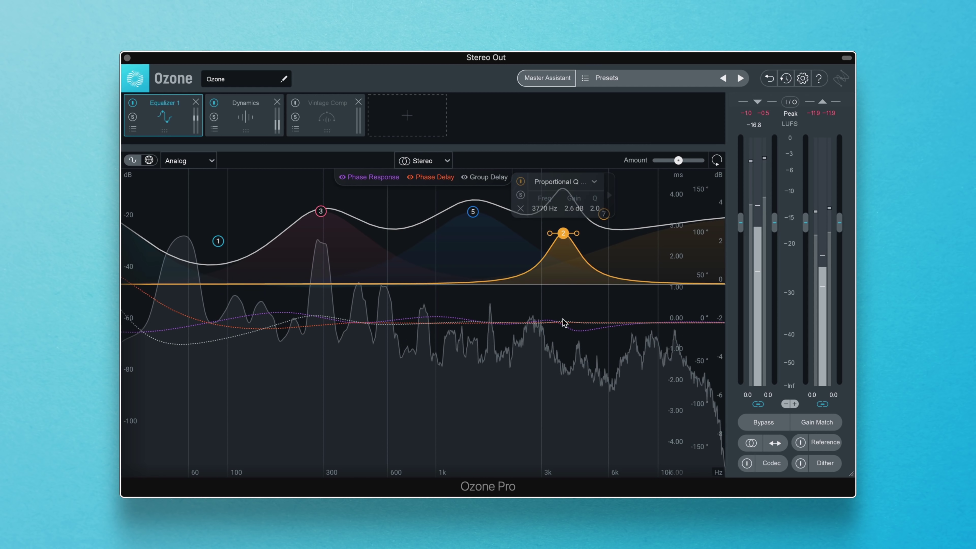
# Toggle Show Extra Curves off and back on in the Equalizer options, then confirm.
pyautogui.click(802, 78)
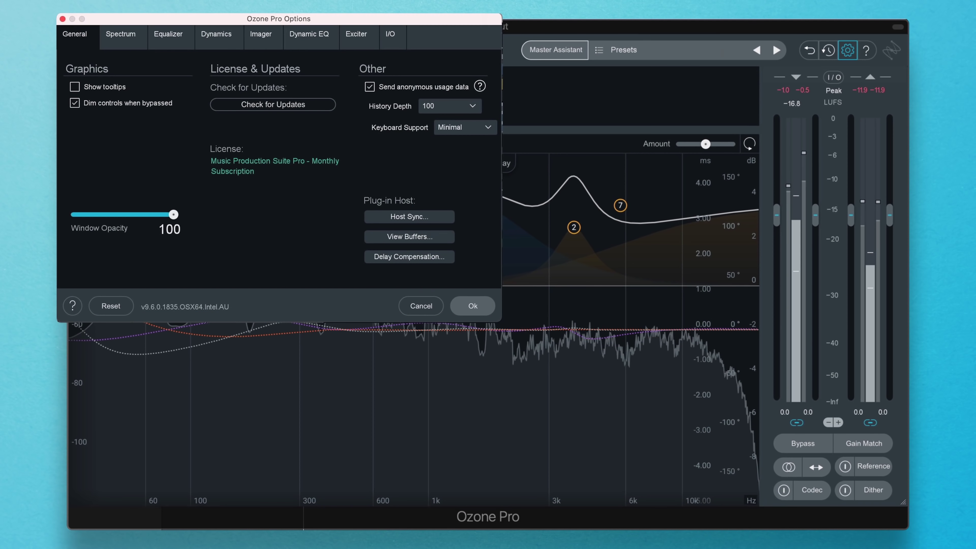
pyautogui.click(169, 35)
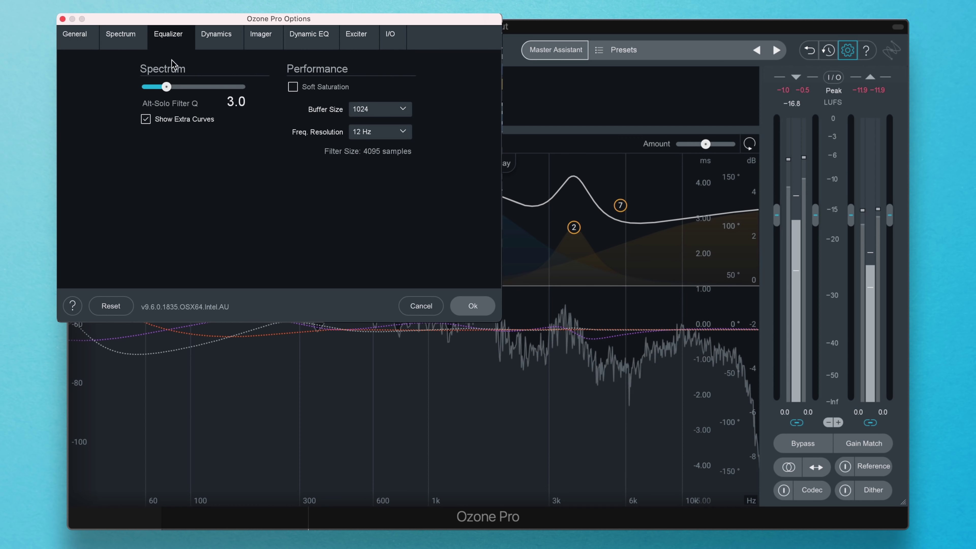
pyautogui.click(146, 119)
pyautogui.click(146, 120)
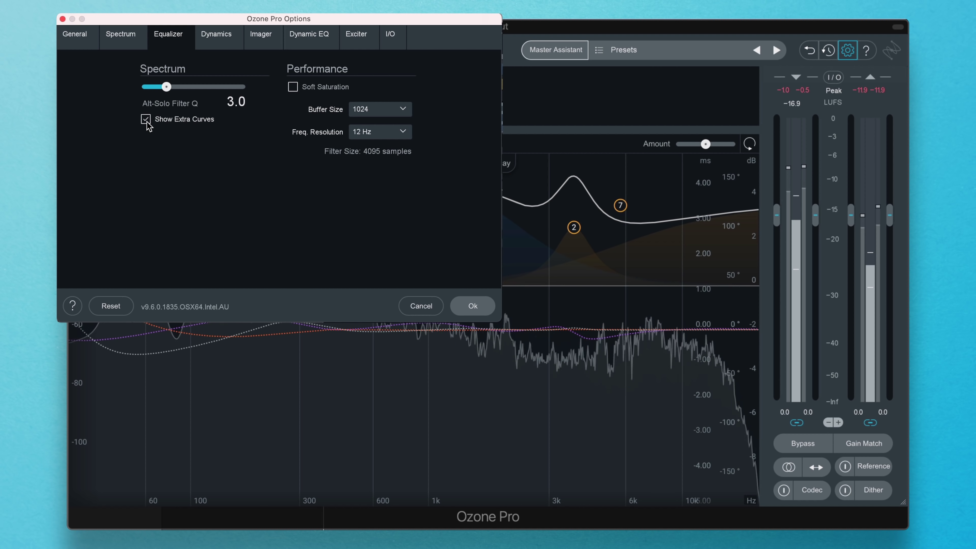
pyautogui.click(464, 306)
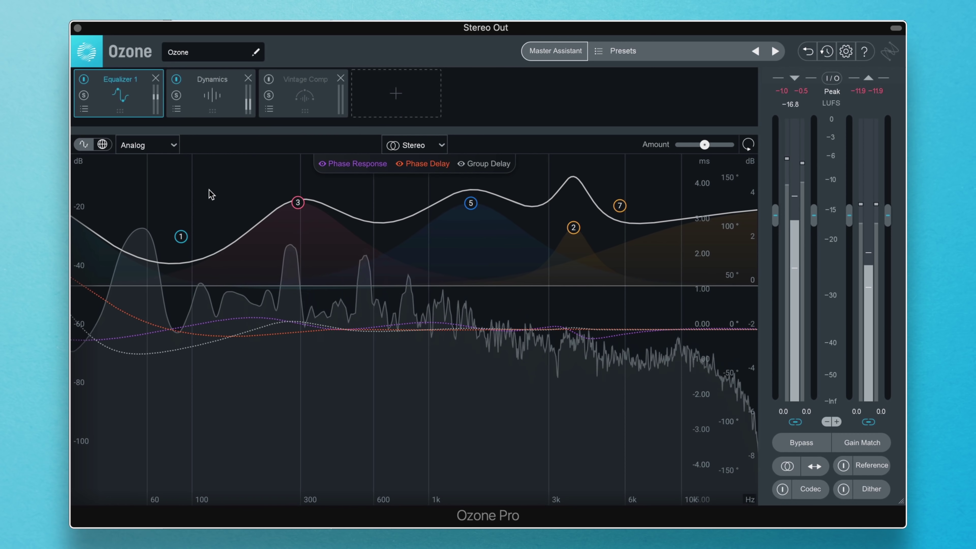
# Reset the EQ curve to flat and switch it to Digital mode.
pyautogui.click(748, 147)
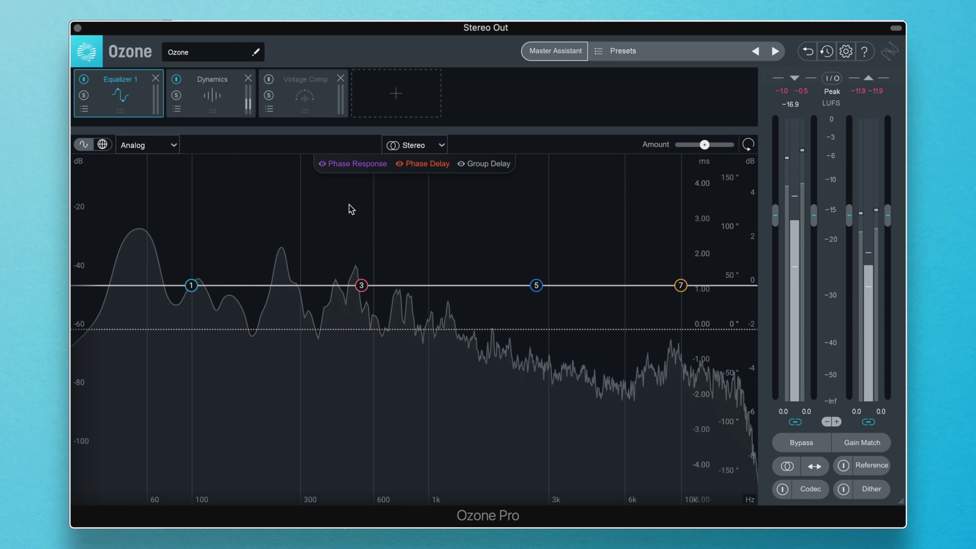
pyautogui.click(174, 145)
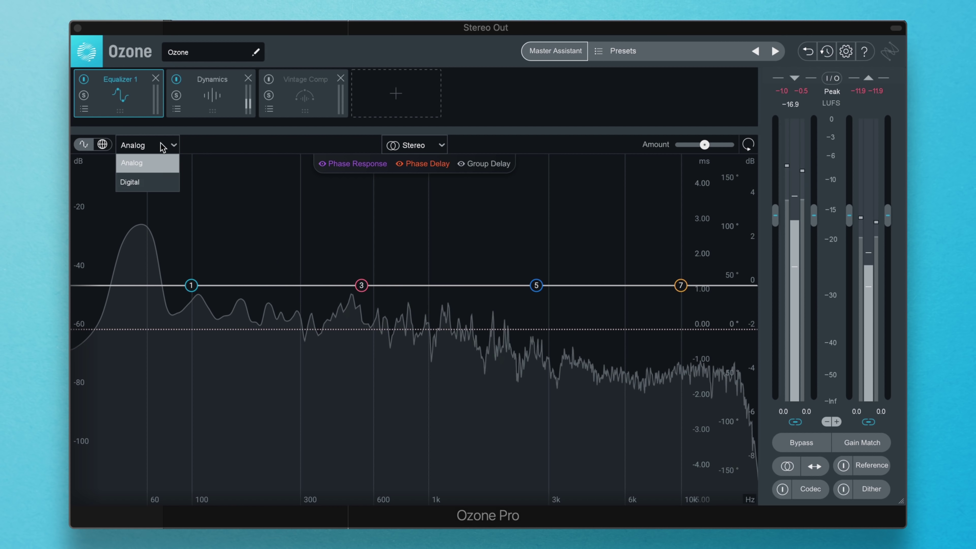
pyautogui.click(147, 184)
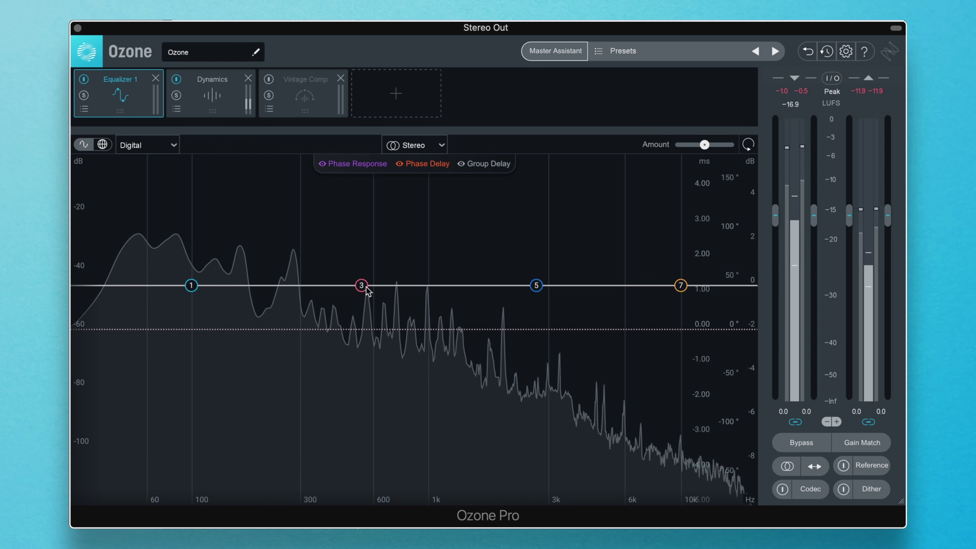
# Boost band 3 near 392 Hz, add a band 7 treble shelf, and set band 5 to 2.2 dB at 1602 Hz.
pyautogui.moveTo(362, 287); pyautogui.dragTo(327, 245)
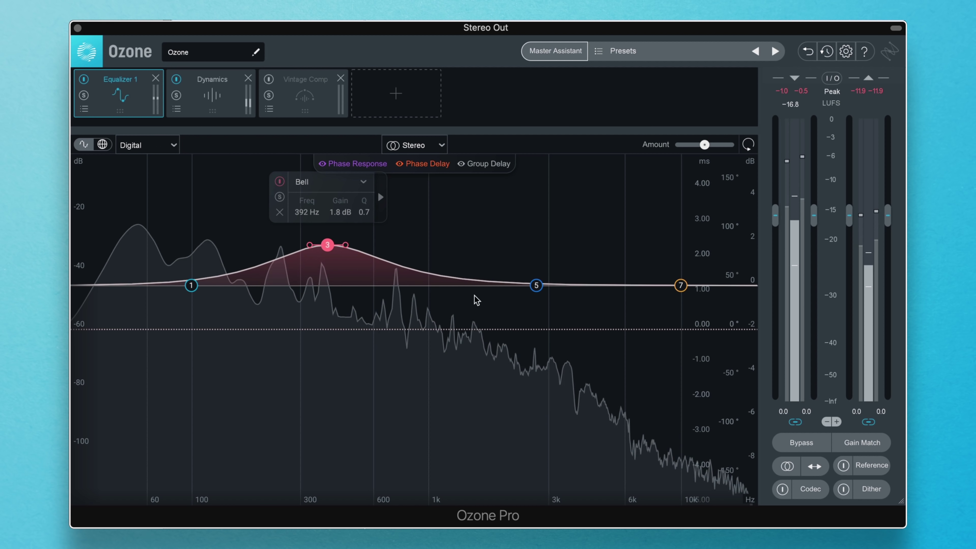
pyautogui.moveTo(536, 285); pyautogui.dragTo(489, 254)
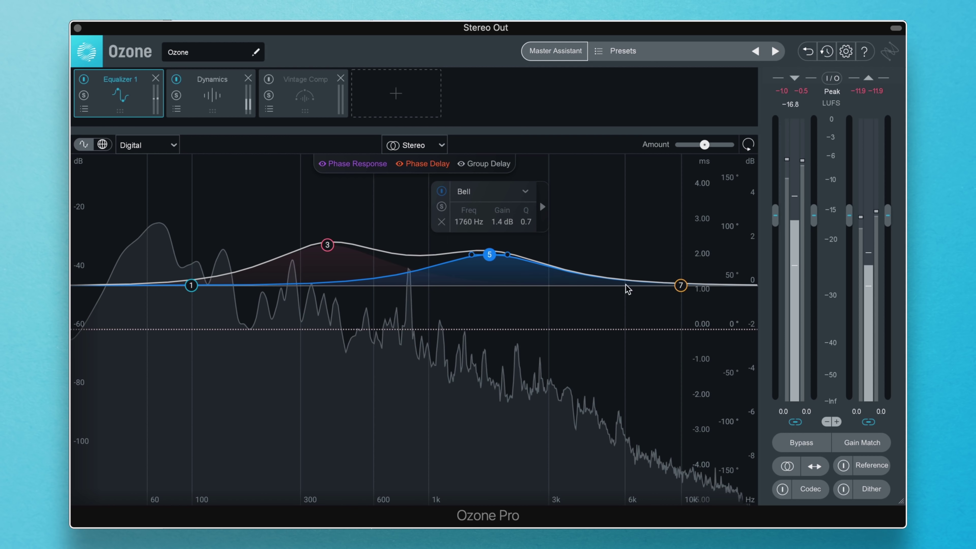
pyautogui.moveTo(677, 287); pyautogui.dragTo(589, 252)
pyautogui.moveTo(490, 255); pyautogui.dragTo(479, 238)
# Expand band 5's Phase control and set it to about 41%, then select band 3.
pyautogui.click(532, 190)
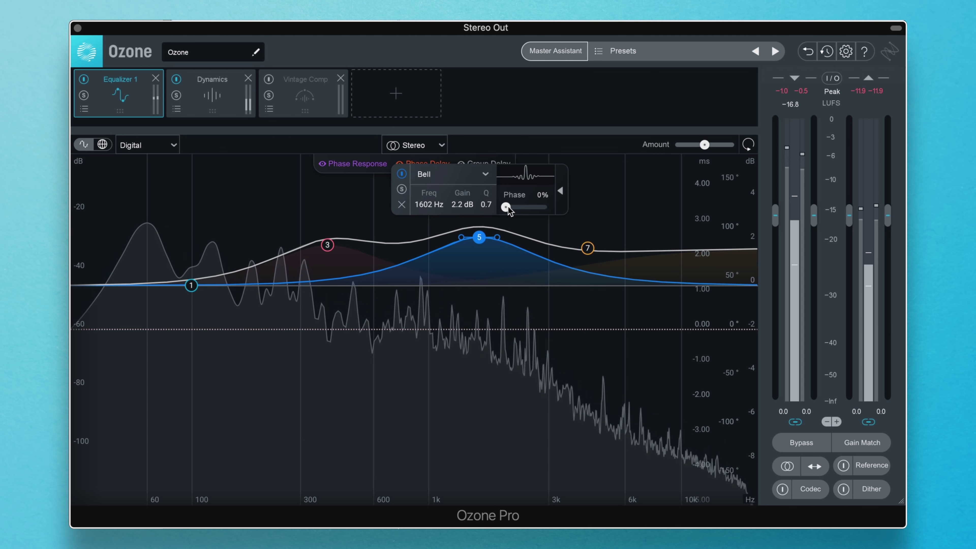
pyautogui.moveTo(534, 207); pyautogui.dragTo(506, 211)
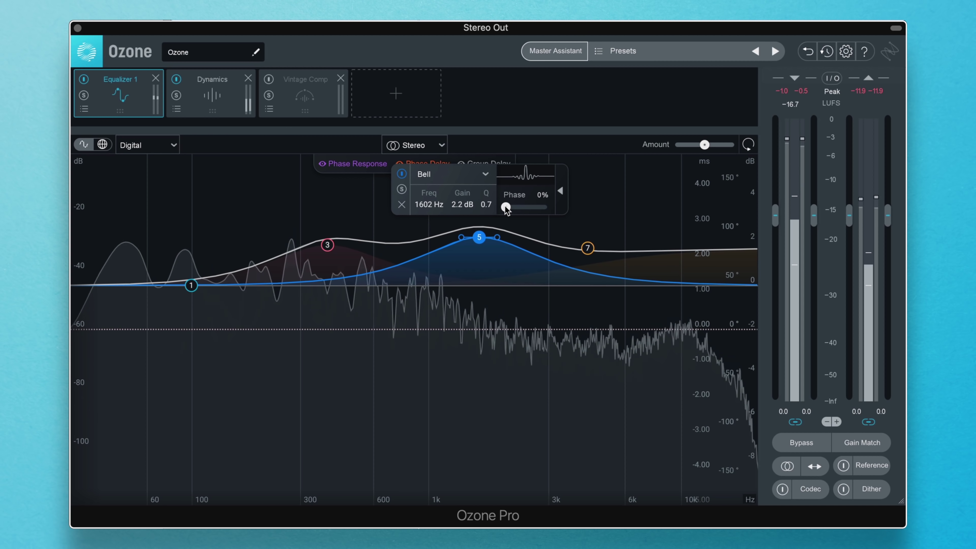
pyautogui.moveTo(540, 207); pyautogui.dragTo(545, 207)
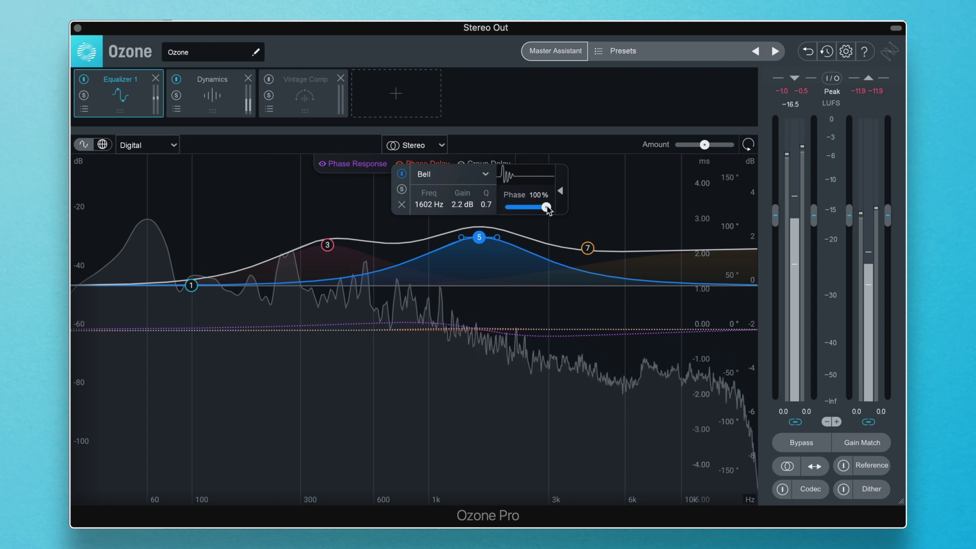
pyautogui.click(327, 246)
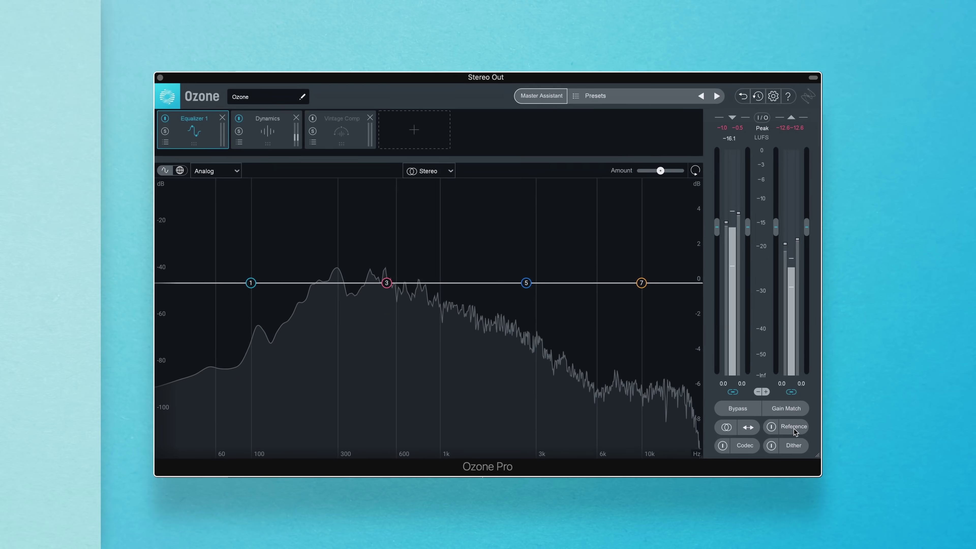
# Toggle Reference on and off, then enable Show reference spectrum in the I/O meter options.
pyautogui.click(806, 433)
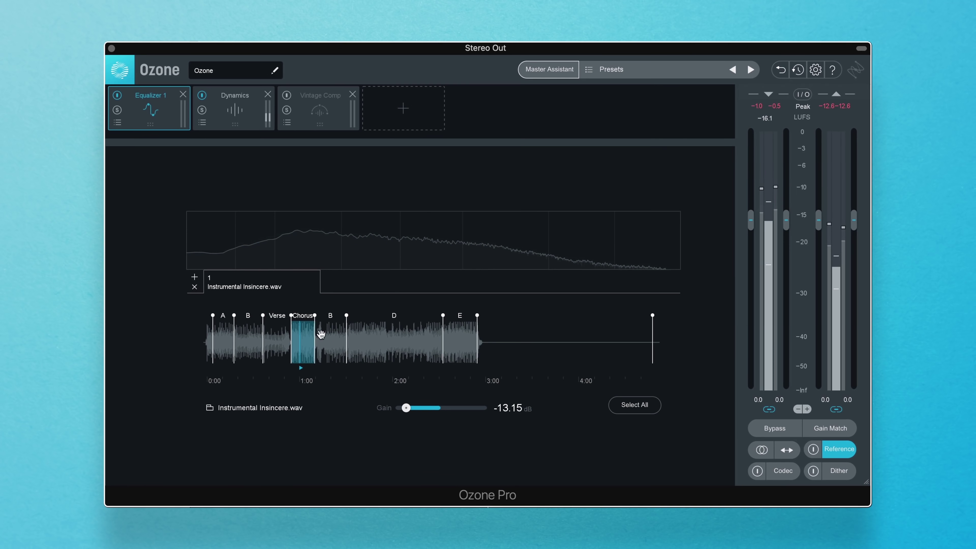
pyautogui.click(814, 450)
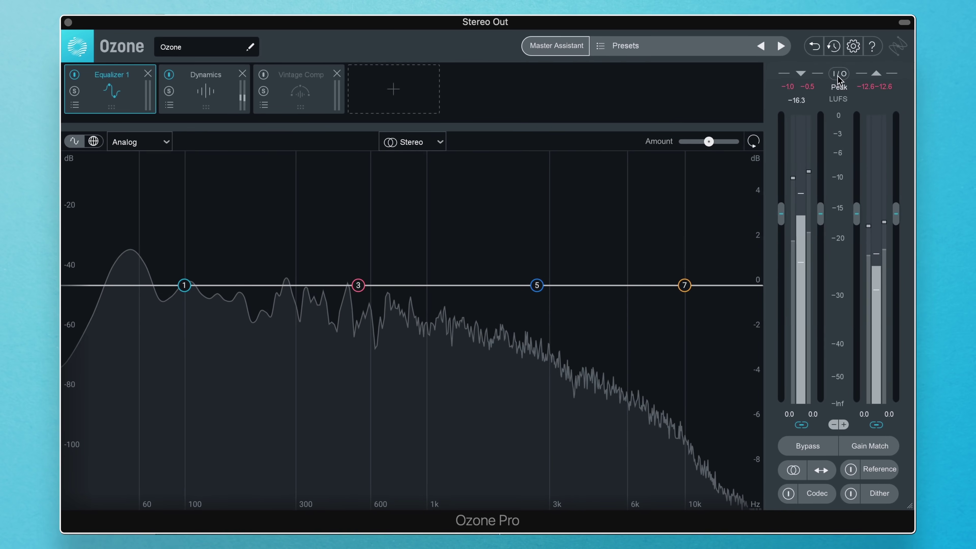
pyautogui.click(839, 75)
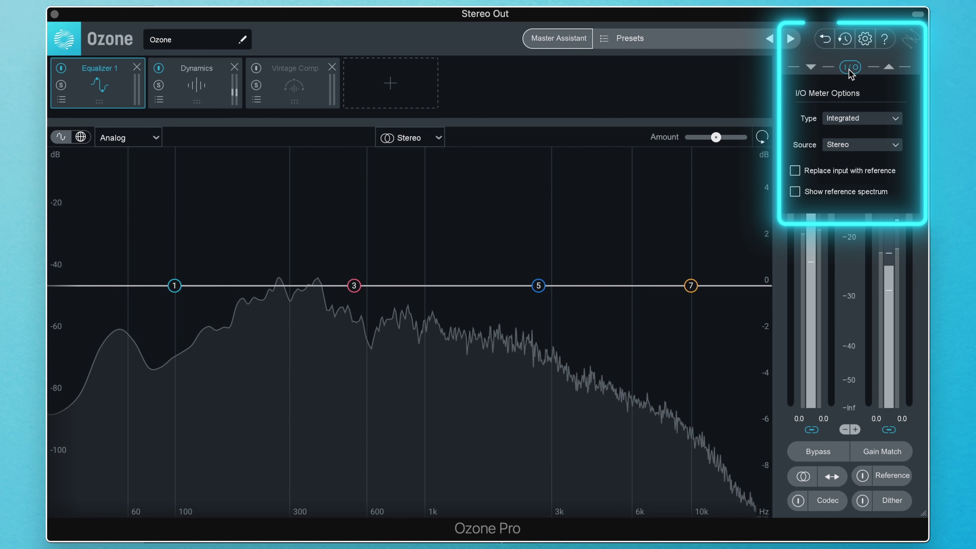
pyautogui.click(794, 192)
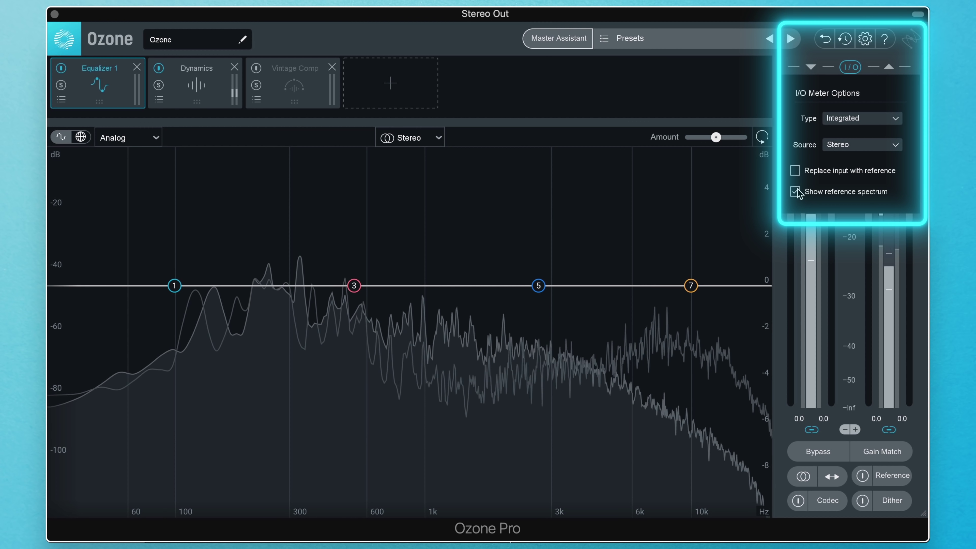
pyautogui.click(850, 67)
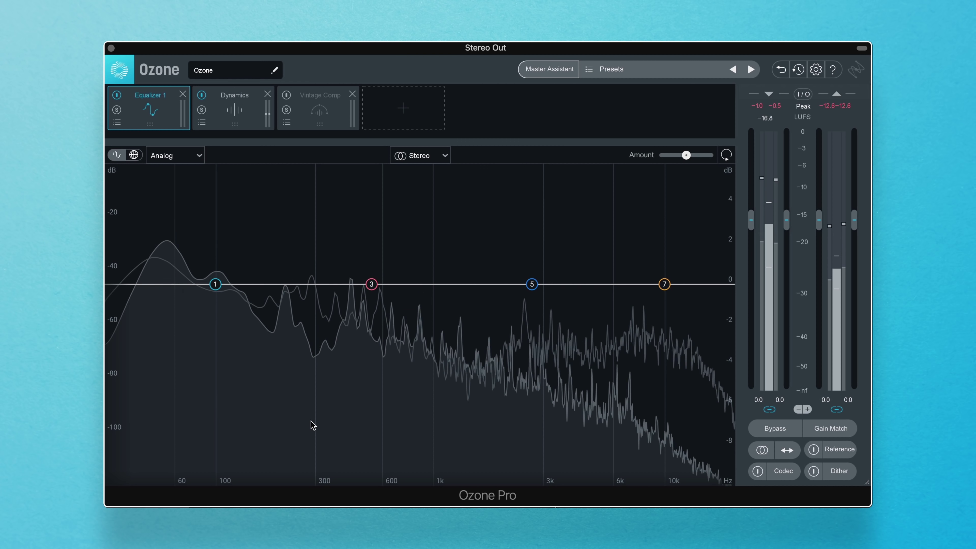
# Lift the band 7 treble shelf, cut band 5 0.8 dB at 2592 Hz, boost band 2 at 144 Hz and band 3 0.6 dB at 508 Hz.
pyautogui.moveTo(666, 286); pyautogui.dragTo(652, 269)
pyautogui.moveTo(534, 289); pyautogui.dragTo(538, 306)
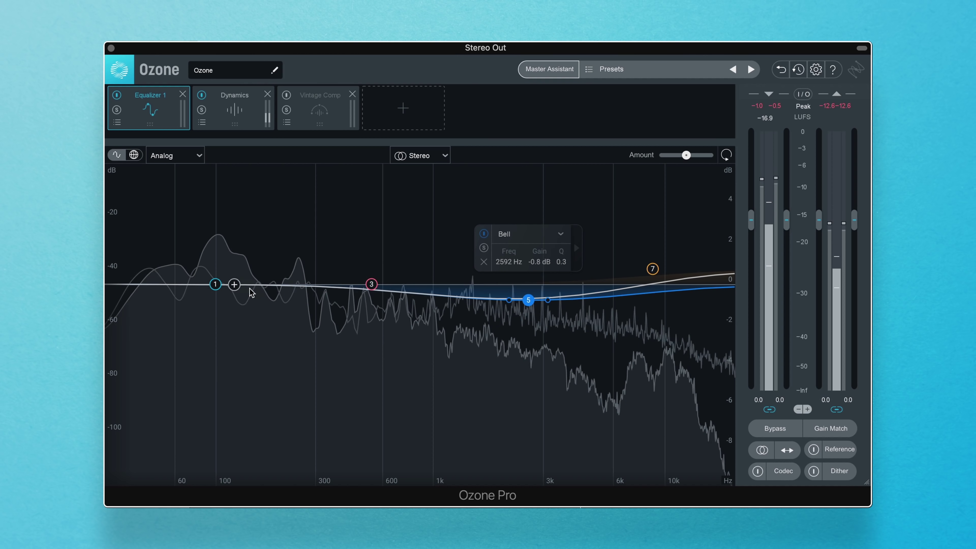
pyautogui.moveTo(261, 287); pyautogui.dragTo(215, 263)
pyautogui.moveTo(372, 287); pyautogui.dragTo(367, 274)
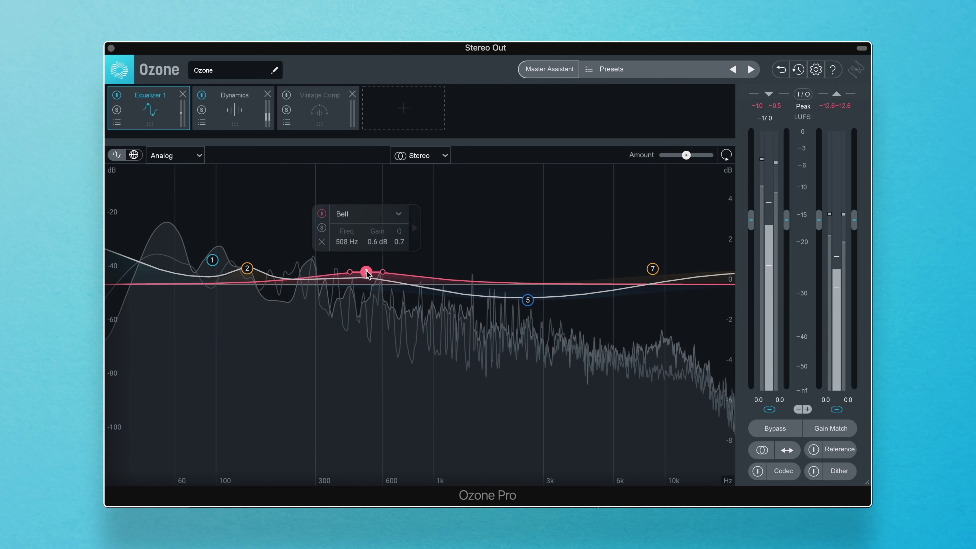
# Set the spectrum analyser's Average Time to 10 secs in Options and confirm.
pyautogui.click(816, 69)
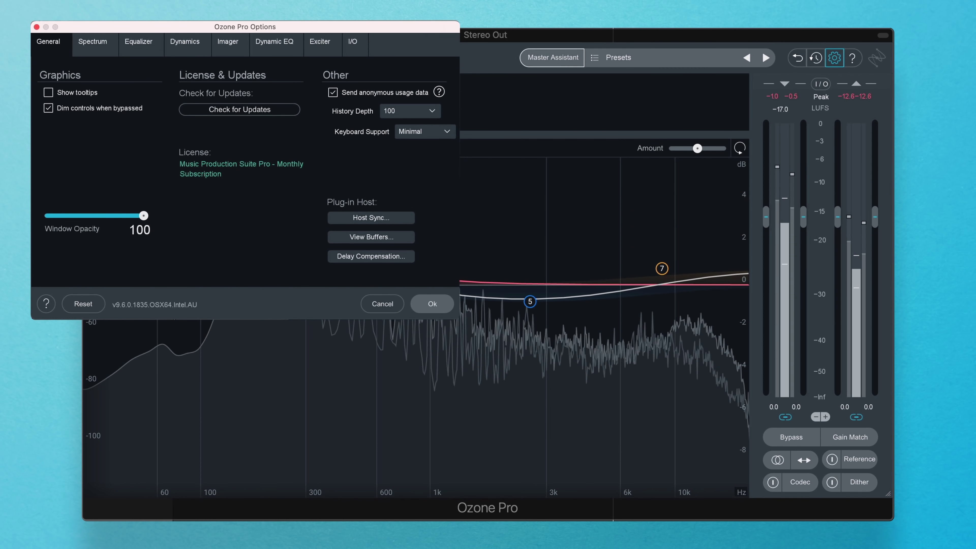
pyautogui.click(109, 47)
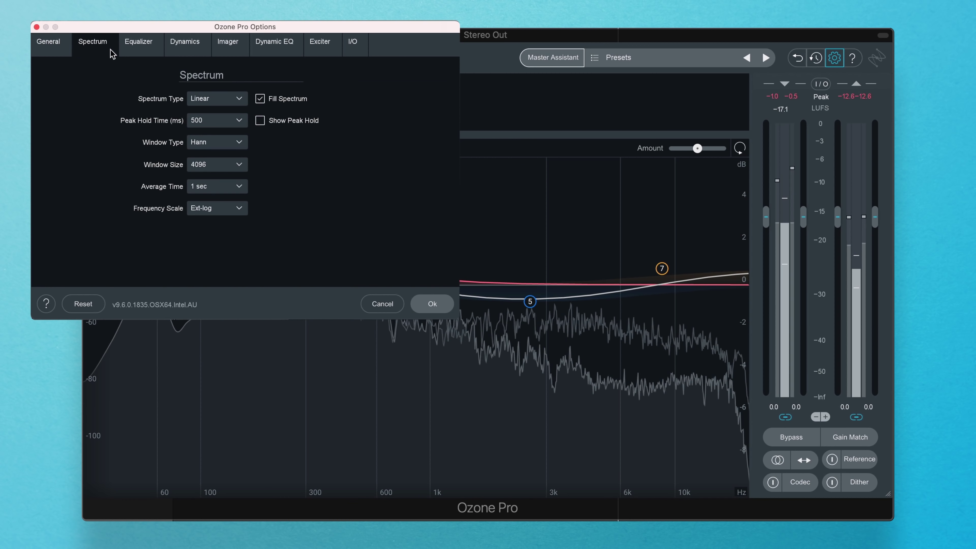
pyautogui.click(217, 187)
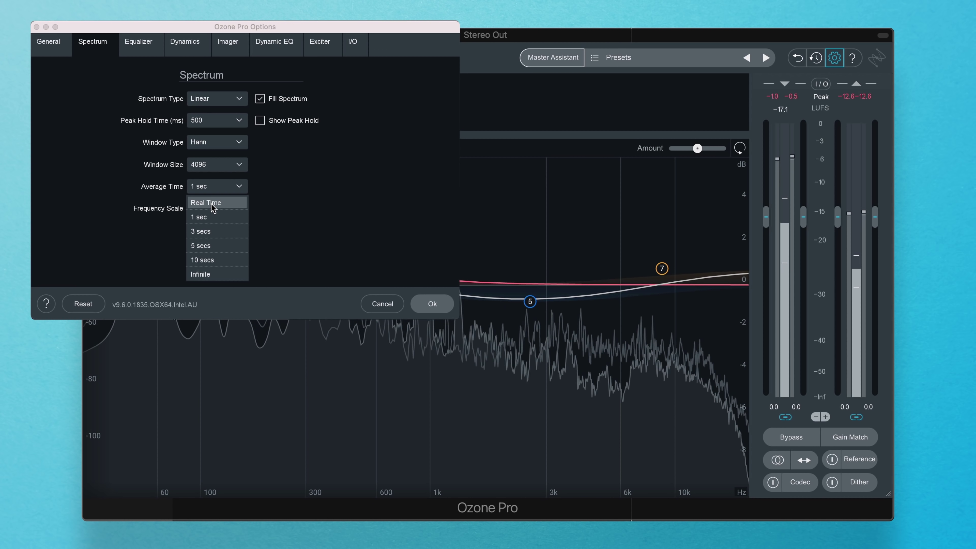
pyautogui.click(211, 261)
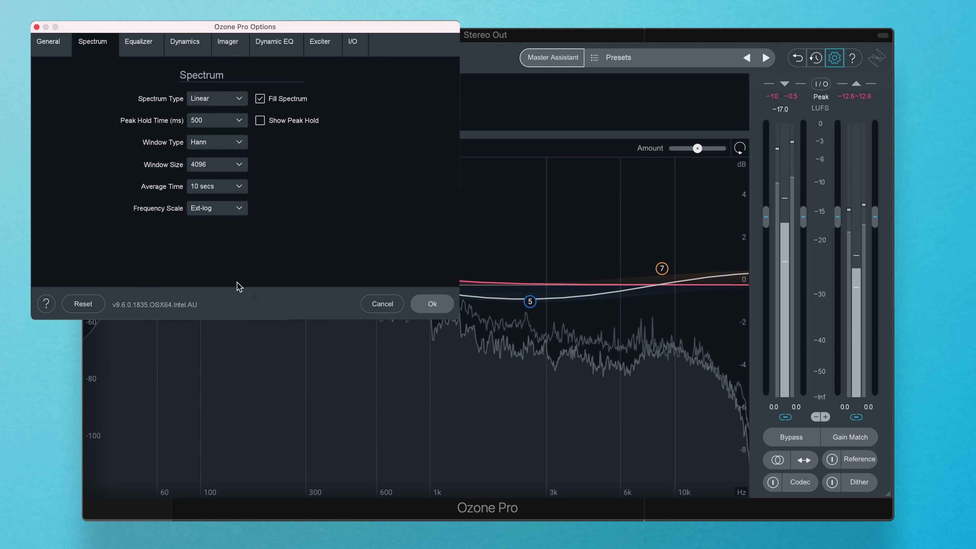
pyautogui.click(387, 307)
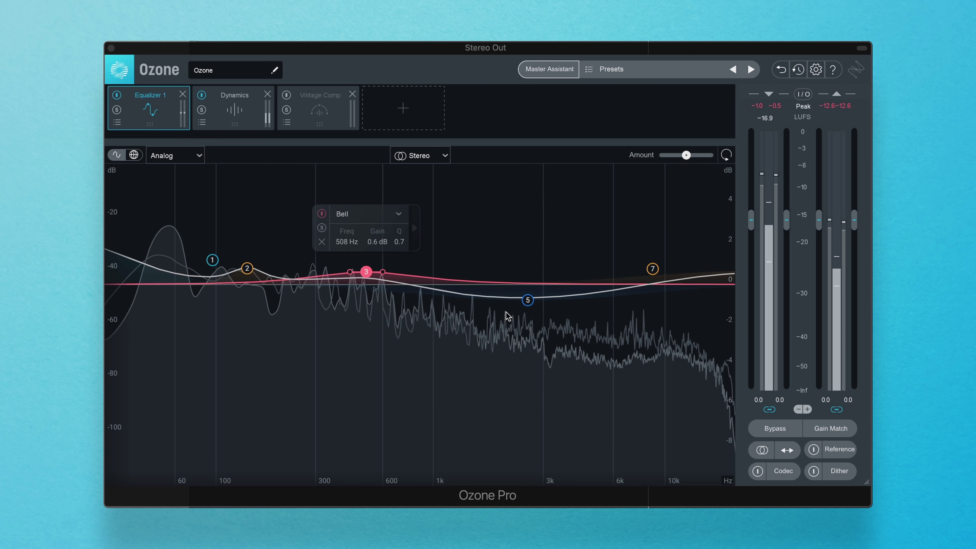
# Select EQ band 5 and drag its node to adjust its gain and frequency.
pyautogui.click(525, 304)
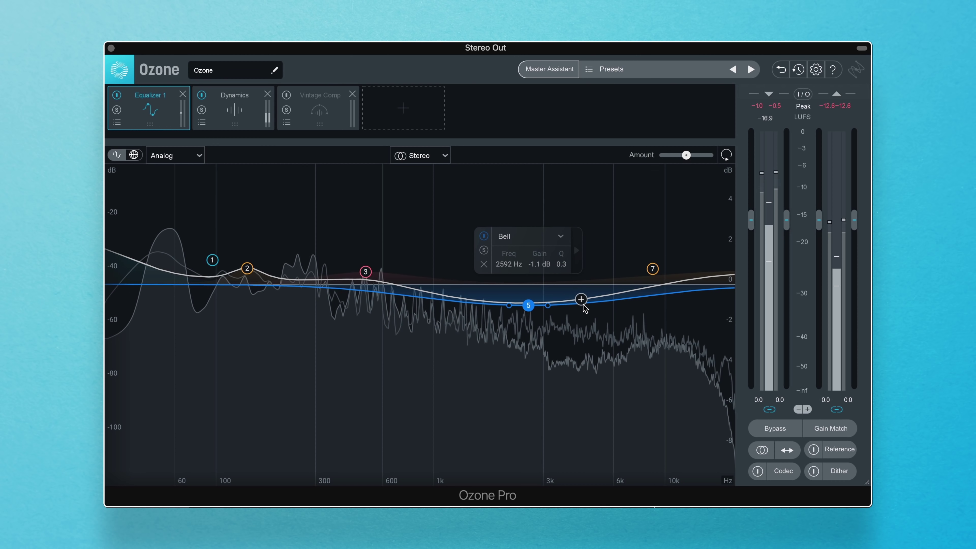
pyautogui.moveTo(584, 296); pyautogui.dragTo(585, 274)
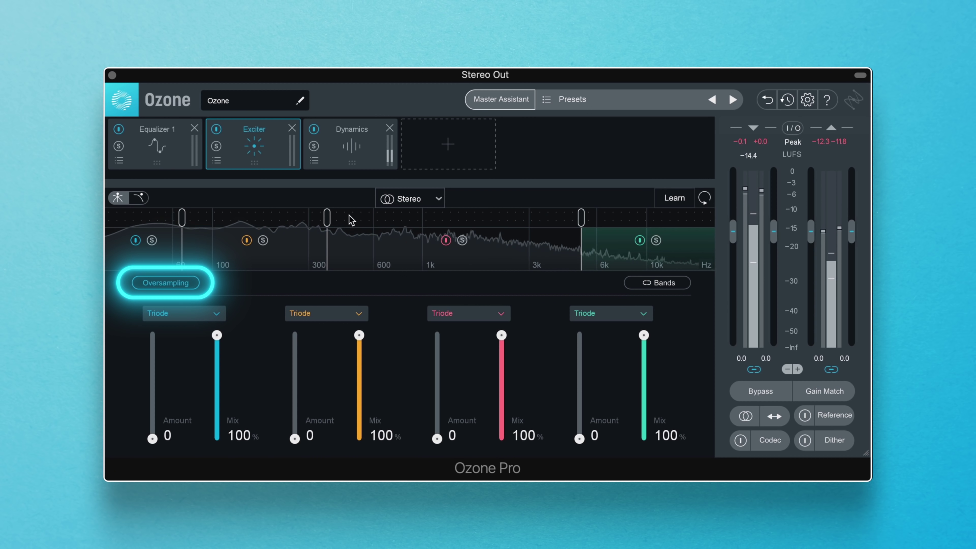
# Move the Exciter crossovers higher, the top one near 5.1 kHz, and raise the lowest band's amount.
pyautogui.moveTo(332, 220); pyautogui.dragTo(371, 220)
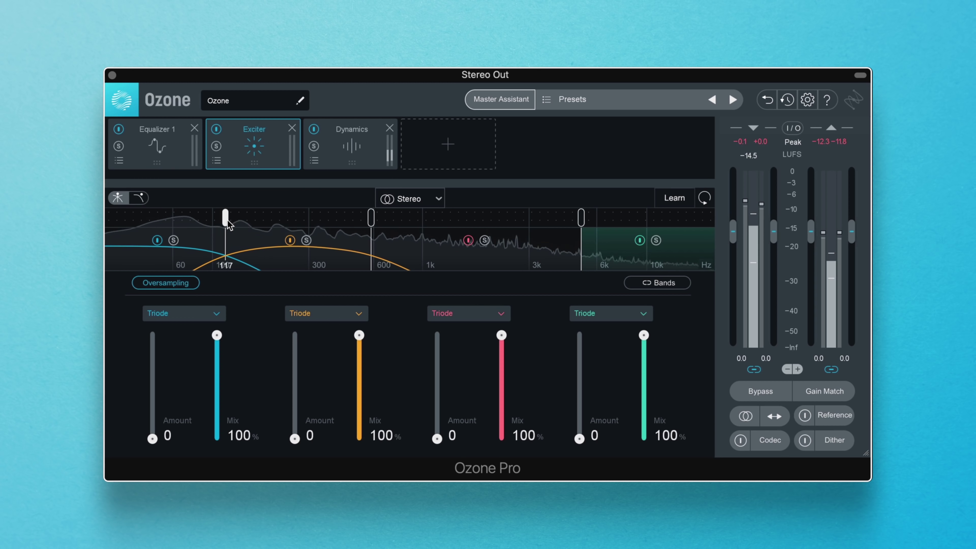
pyautogui.moveTo(151, 438); pyautogui.dragTo(150, 414)
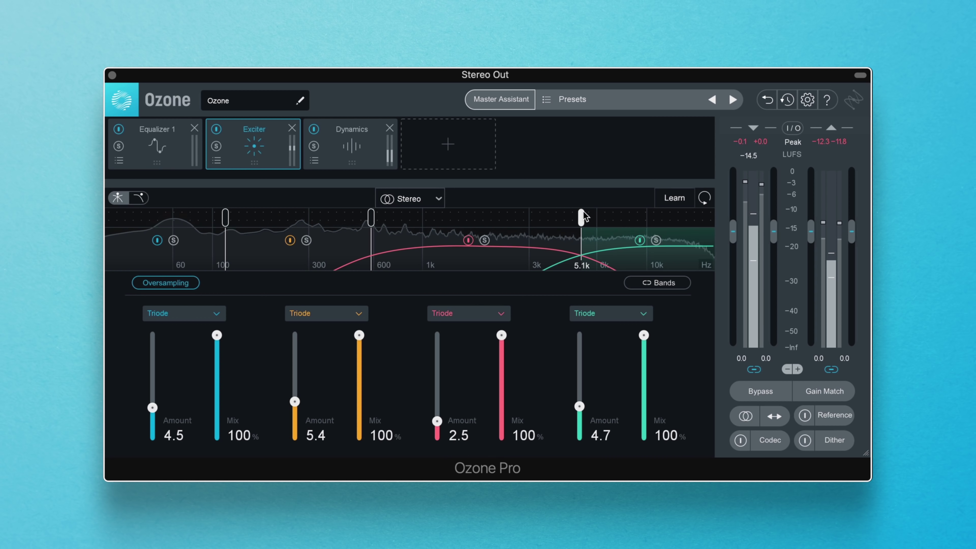
pyautogui.moveTo(577, 214); pyautogui.dragTo(575, 214)
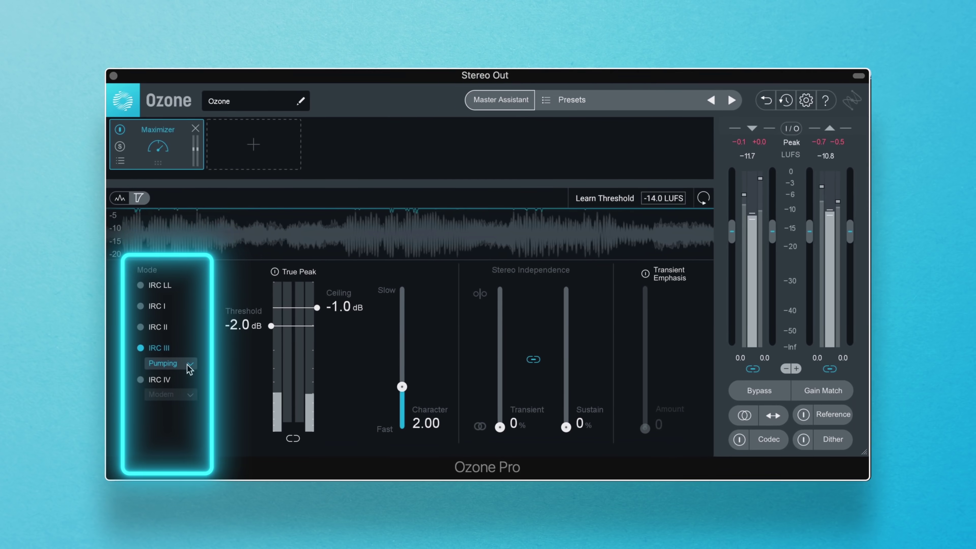
# Keep the IRC III Pumping style, lower the threshold to -4.2 dB and set Character to 1.35.
pyautogui.click(223, 353)
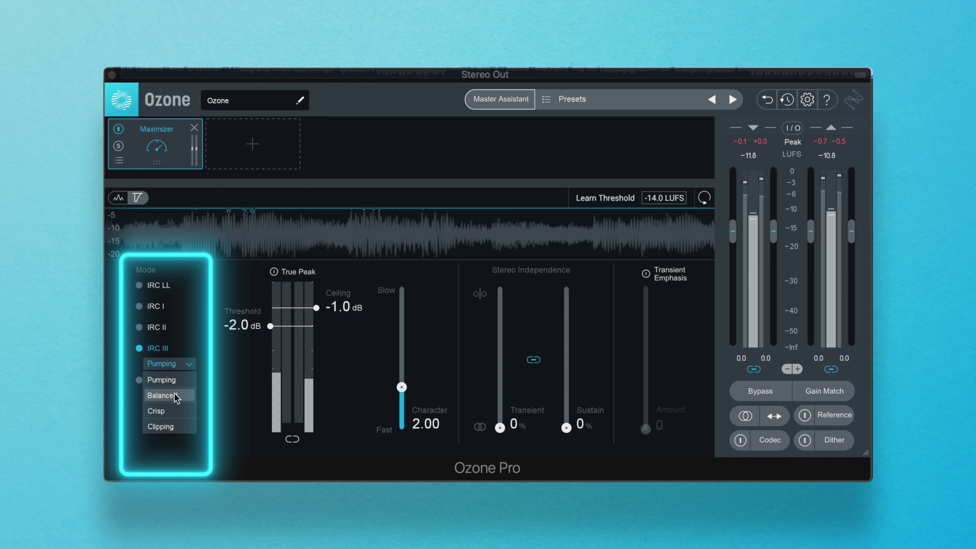
pyautogui.click(169, 380)
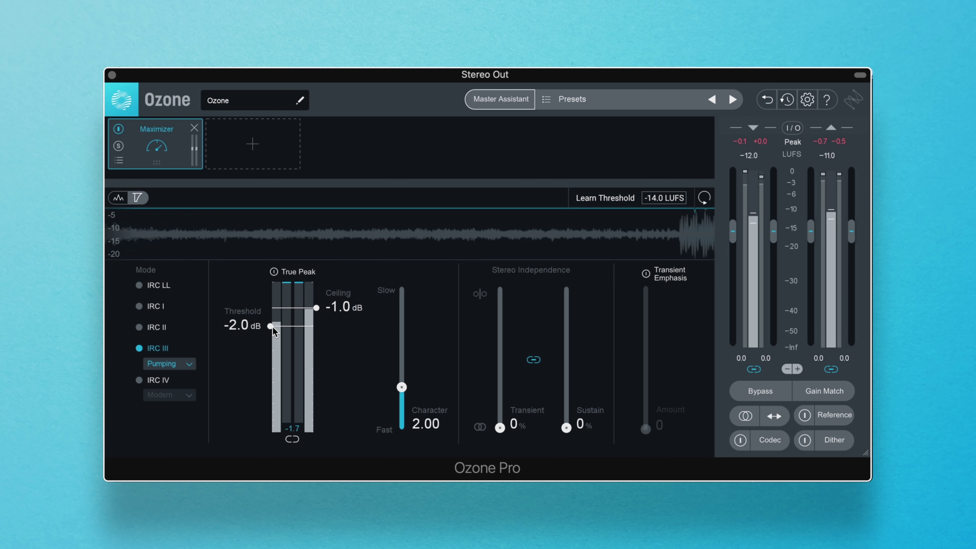
pyautogui.moveTo(272, 328); pyautogui.dragTo(272, 353)
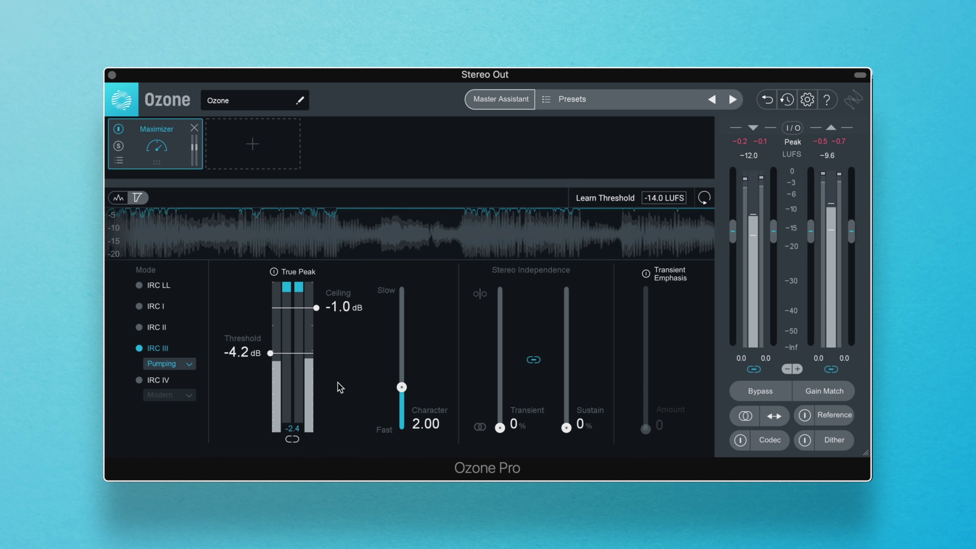
pyautogui.moveTo(400, 386)
pyautogui.mouseDown()
pyautogui.moveTo(398, 340)
pyautogui.moveTo(398, 399)
pyautogui.mouseUp()
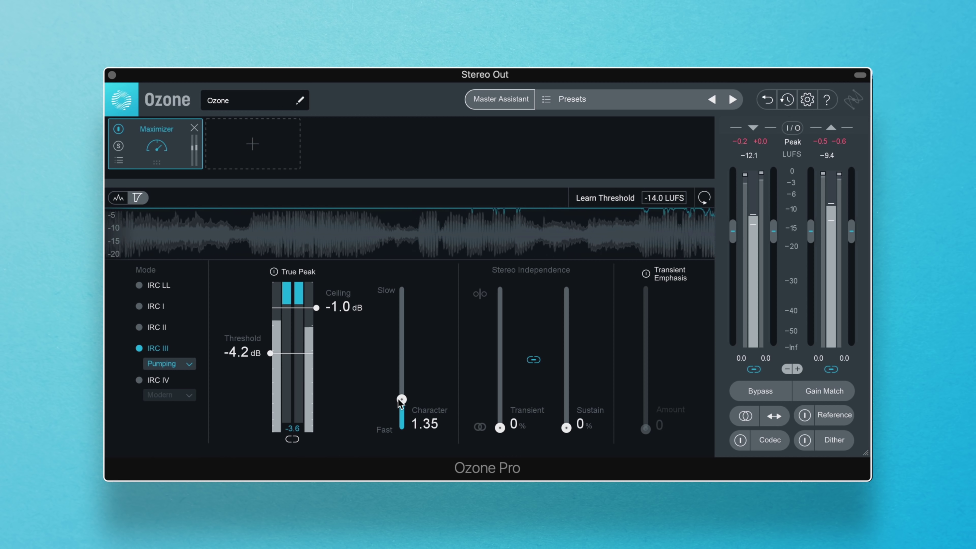
# Raise Transient and Sustain independence to 18% and enable Transient Emphasis at 78.
pyautogui.moveTo(499, 426); pyautogui.dragTo(500, 404)
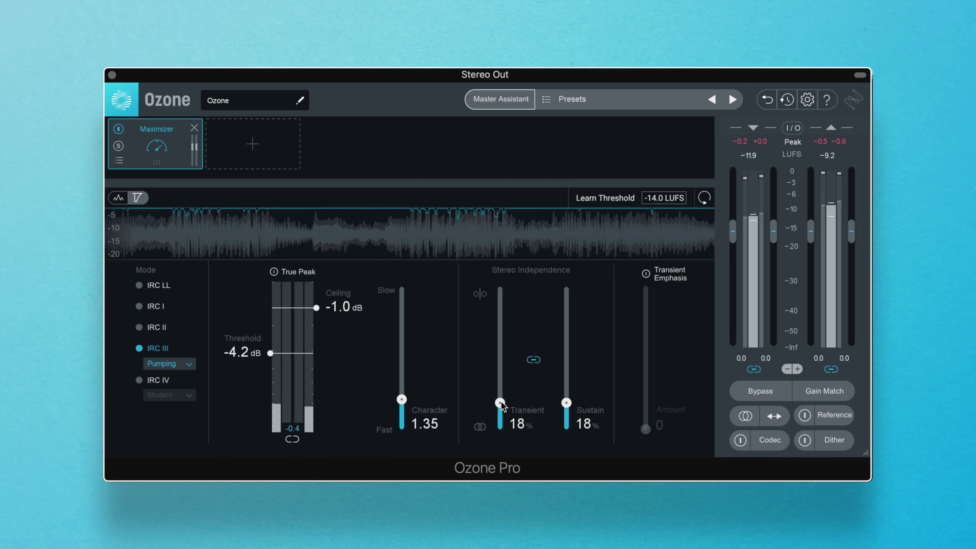
pyautogui.click(646, 273)
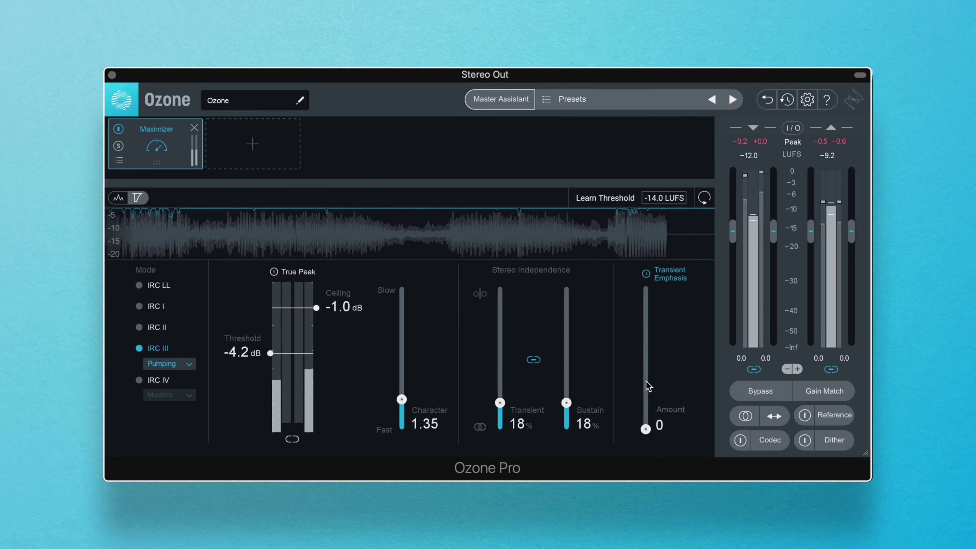
pyautogui.moveTo(645, 429); pyautogui.dragTo(645, 375)
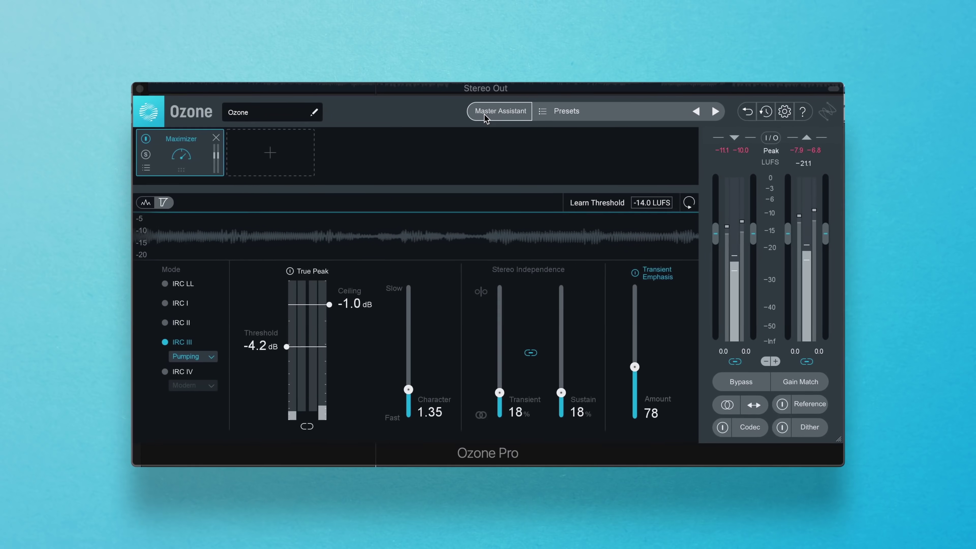
# Start the Master Assistant in Reference mode with the instrumental reference track.
pyautogui.click(485, 115)
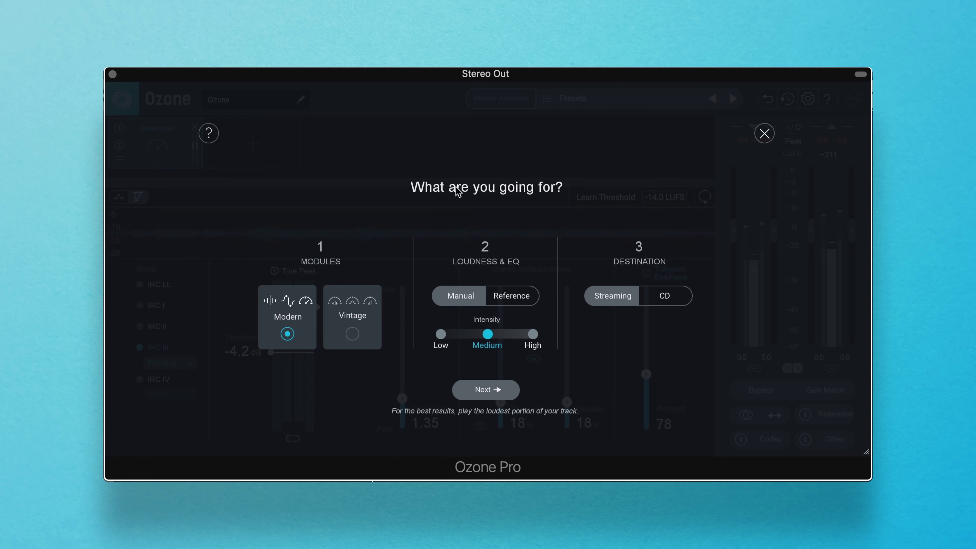
pyautogui.click(501, 298)
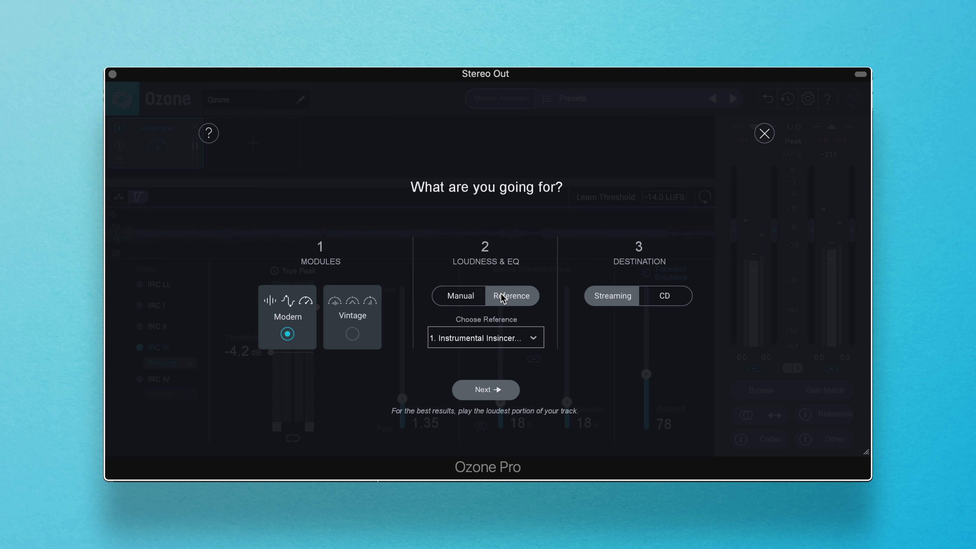
pyautogui.click(499, 334)
pyautogui.click(498, 360)
# Set the destination to Streaming and run the Master Assistant analysis.
pyautogui.click(656, 304)
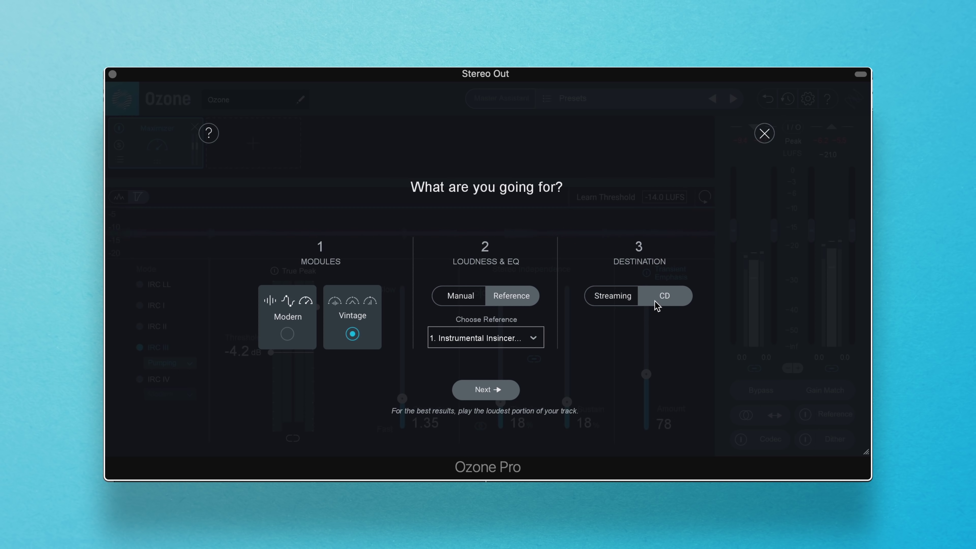
pyautogui.click(626, 301)
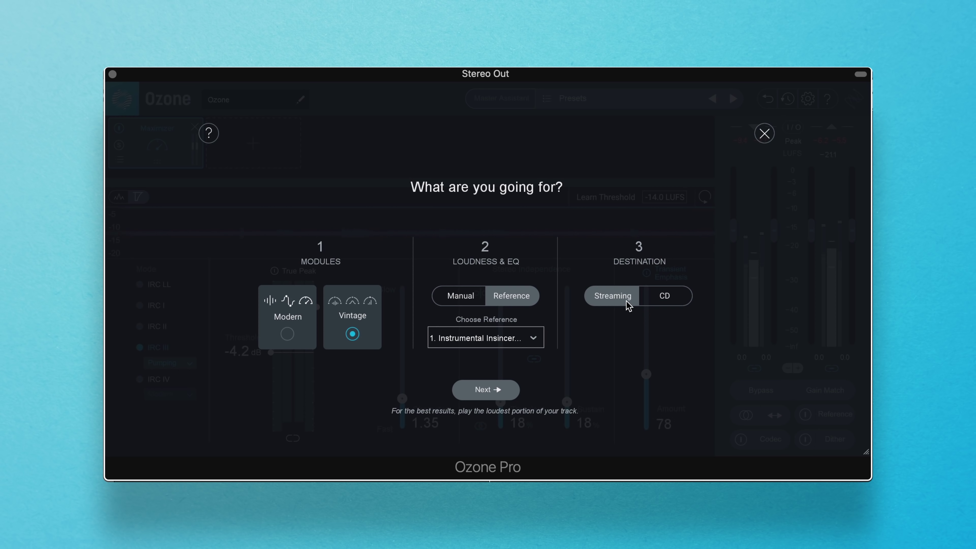
pyautogui.click(501, 396)
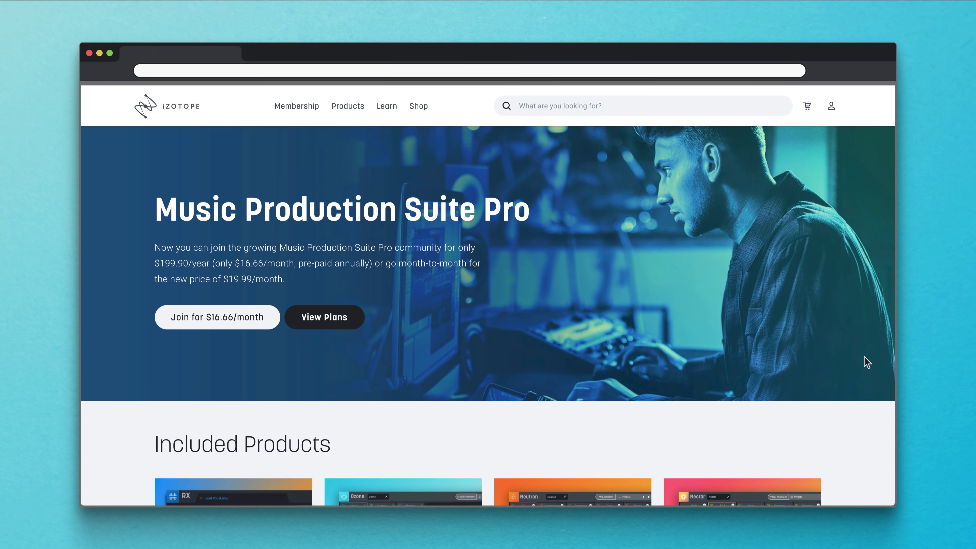
# Scroll through the iZotope member portal's exclusive video tutorials.
pyautogui.scroll(-15, 867, 527)
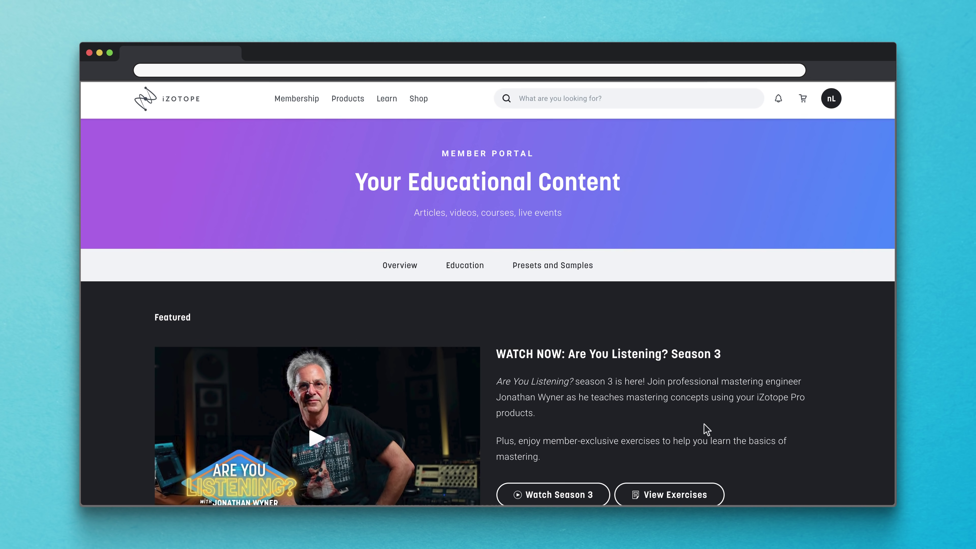
pyautogui.scroll(-10, 704, 425)
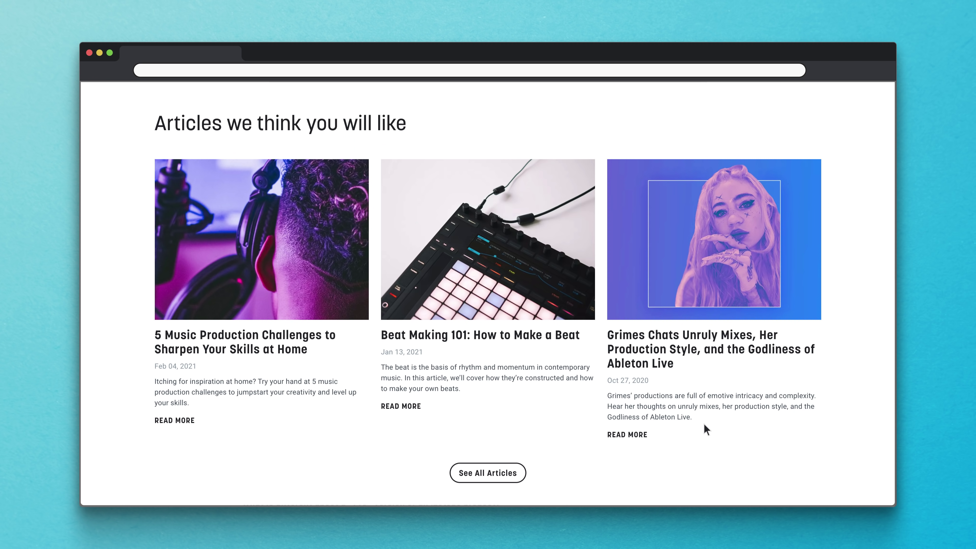
pyautogui.scroll(-10, 704, 424)
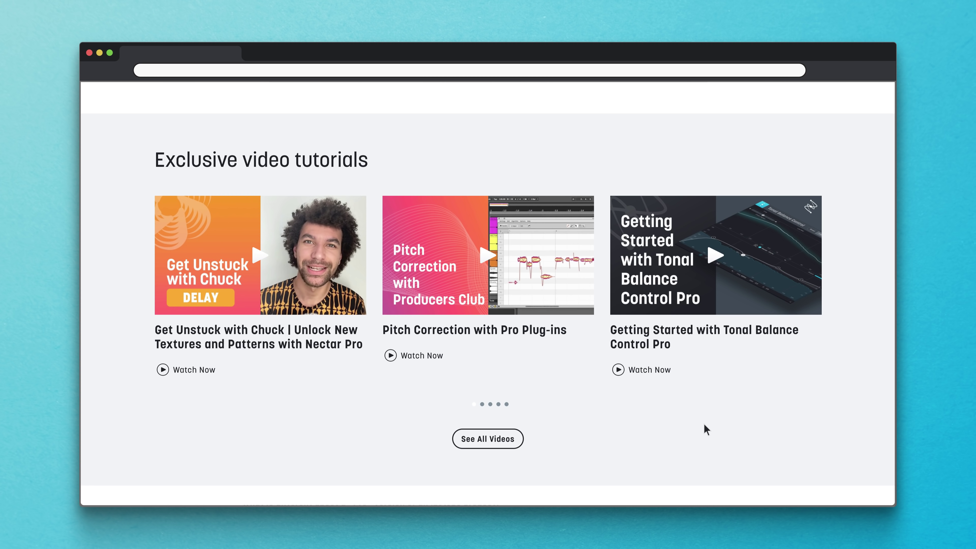